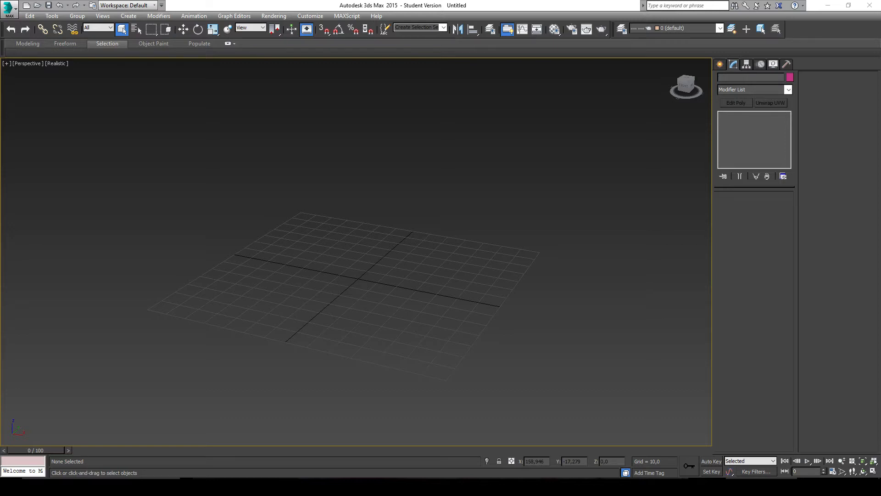
Step: Create a box primitive at the centre of the grid, about 19.7 long and 7.2 high
middle_drag(590, 264, 555, 296)
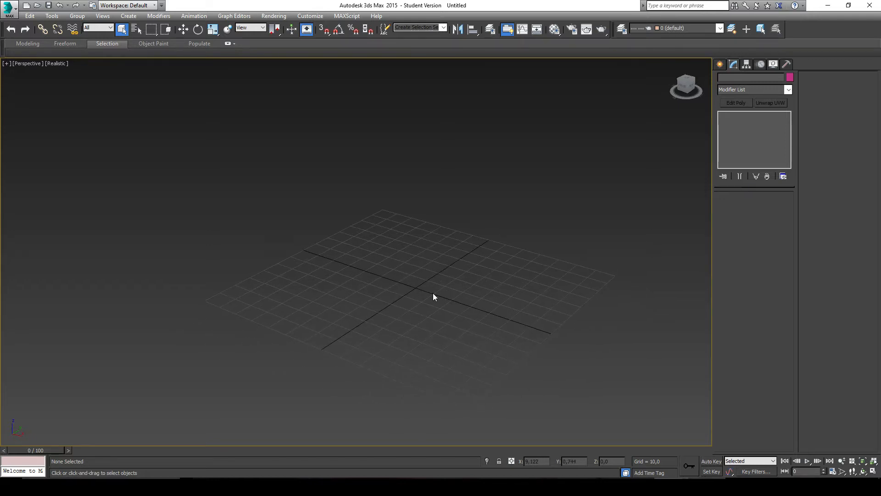
click(720, 64)
click(736, 122)
drag(414, 275, 422, 302)
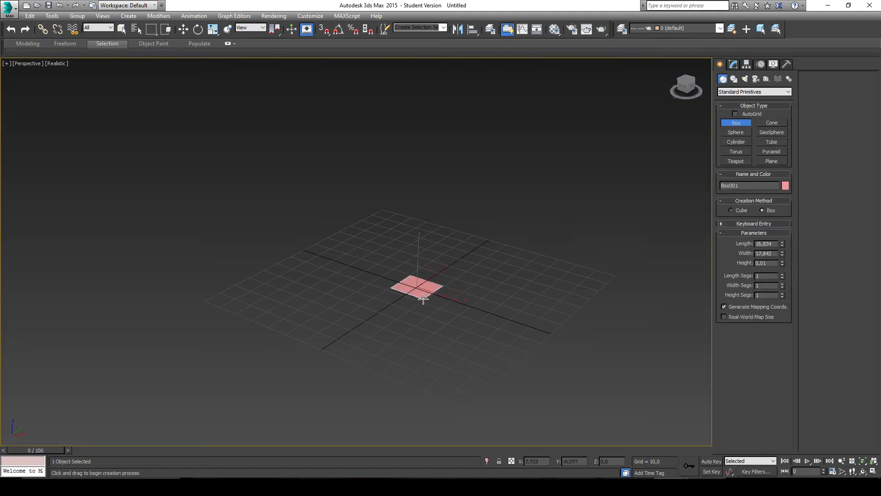
click(421, 301)
click(568, 274)
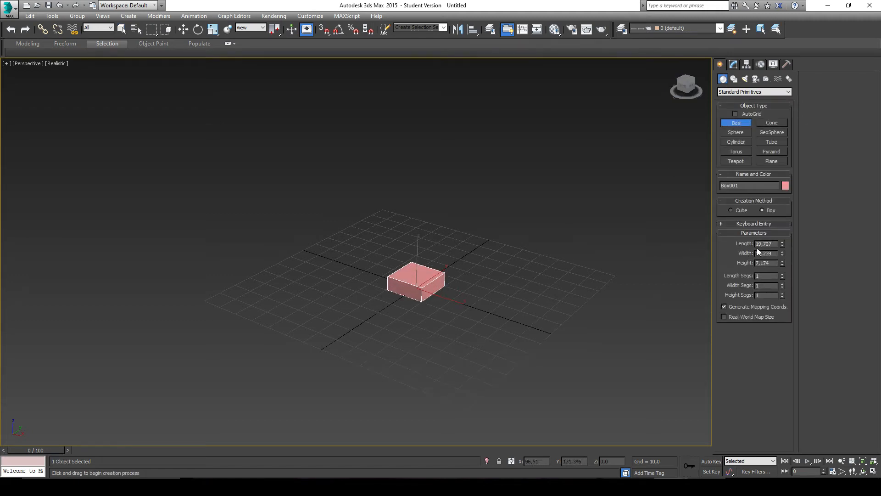
Step: Set the box's length, width and height to 20 each
double_click(777, 245)
text(20)
key(Tab)
text(20)
key(Tab)
text(20)
key(Return)
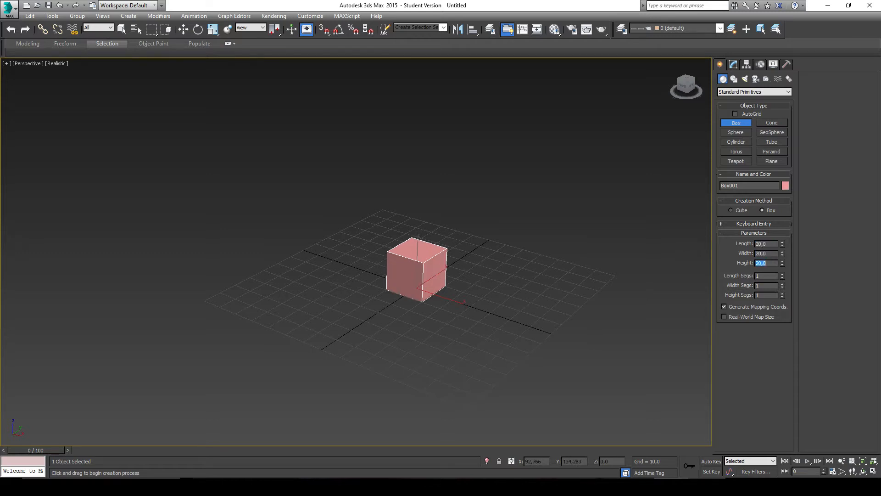
scroll(399, 237, up, 4)
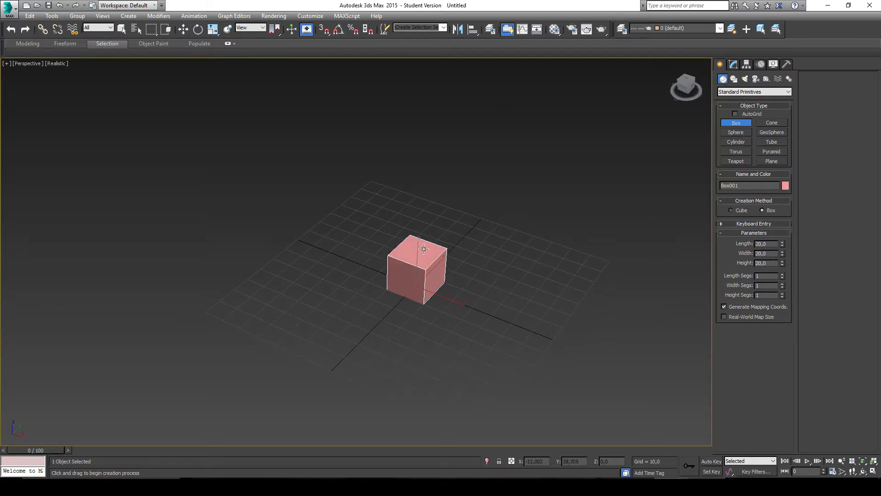
scroll(397, 271, up, 2)
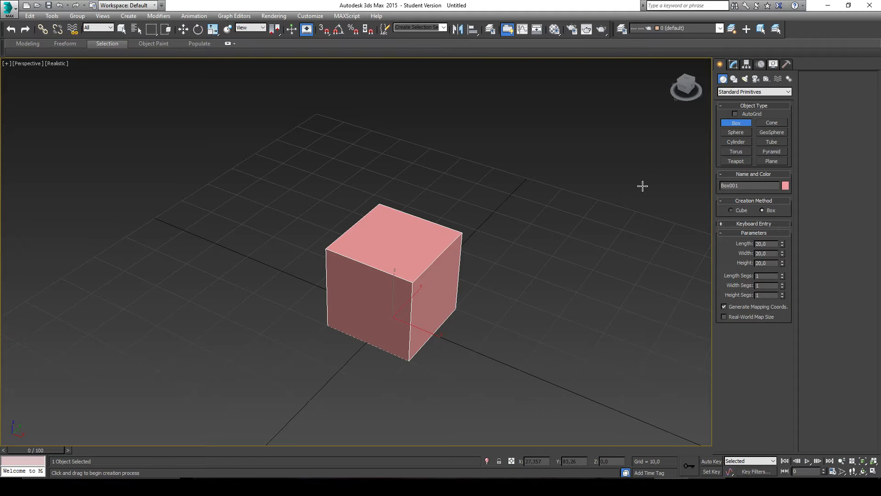
Step: Switch to the browser and examine the cube UV unwrapping illustration and the flat TutoScene.001_Cube.png layout
click(413, 486)
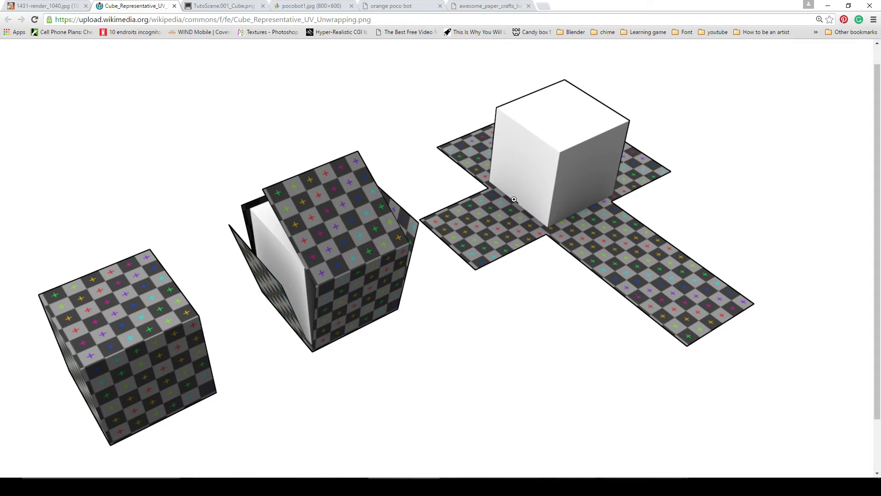
click(216, 6)
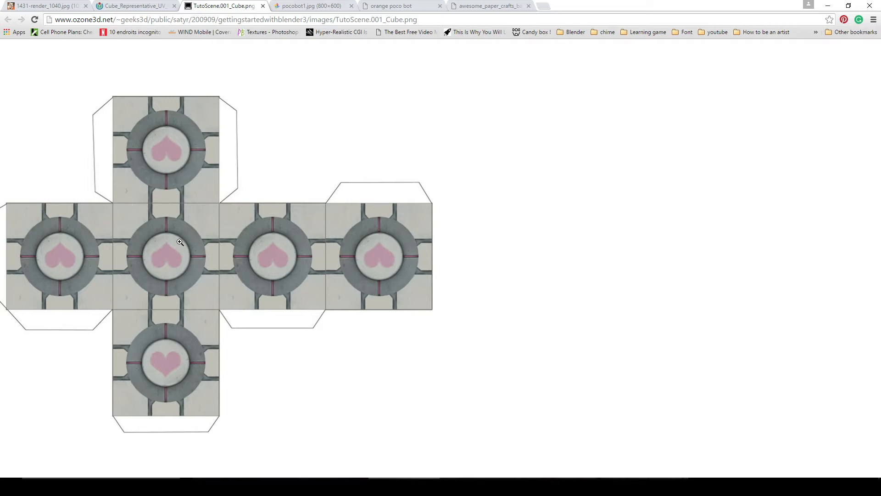
Step: Compare the pocobot1 photo with the orange poco bot paper template, and view the game-character paper crafts image at full size
click(301, 5)
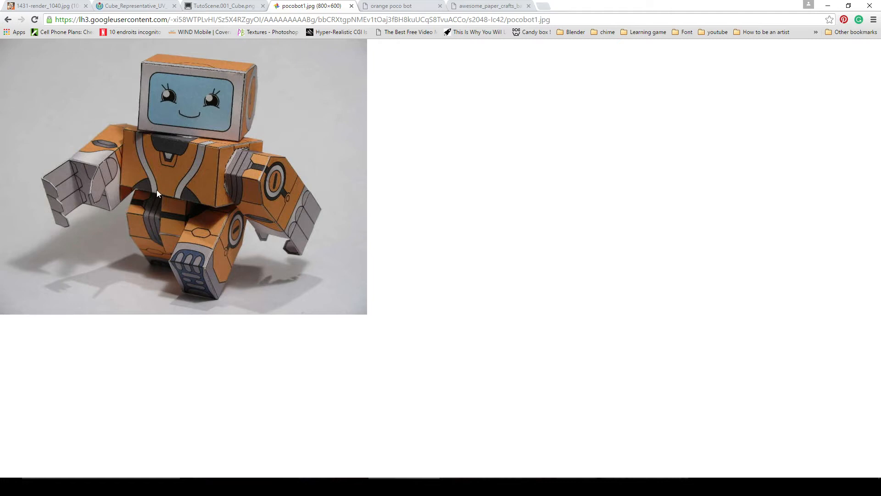
click(390, 6)
scroll(385, 294, down, 12)
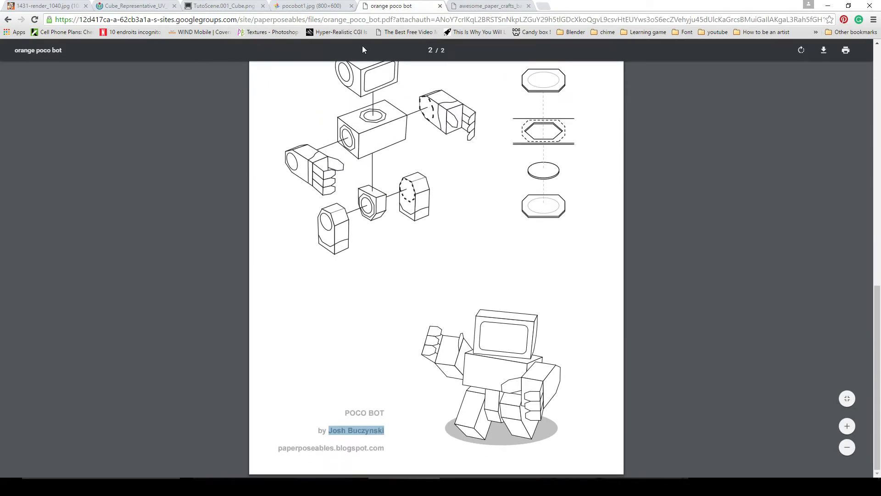
click(296, 5)
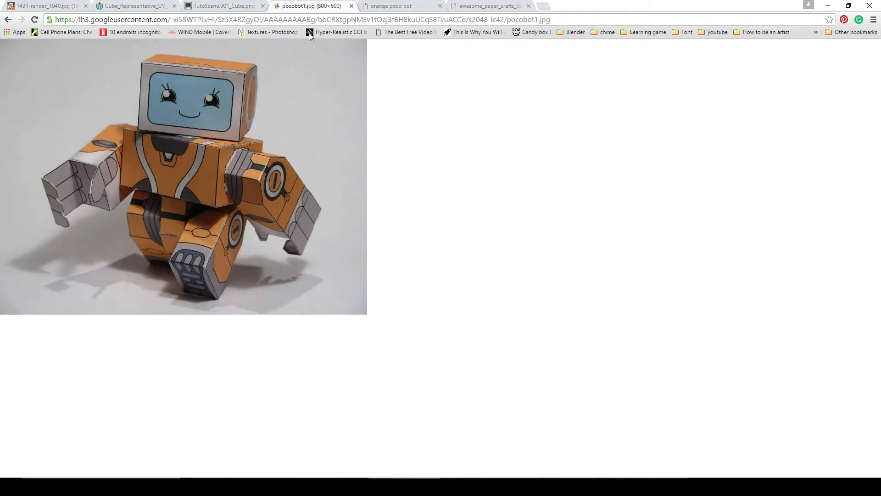
click(381, 6)
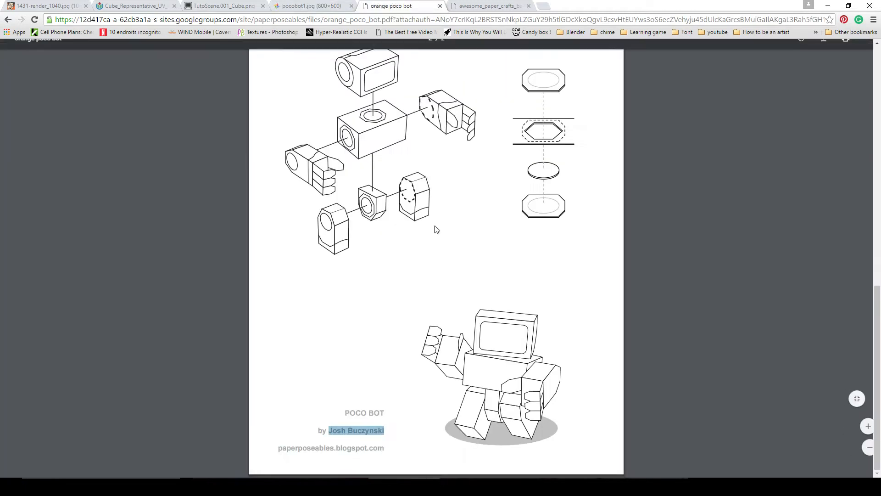
scroll(434, 225, up, 15)
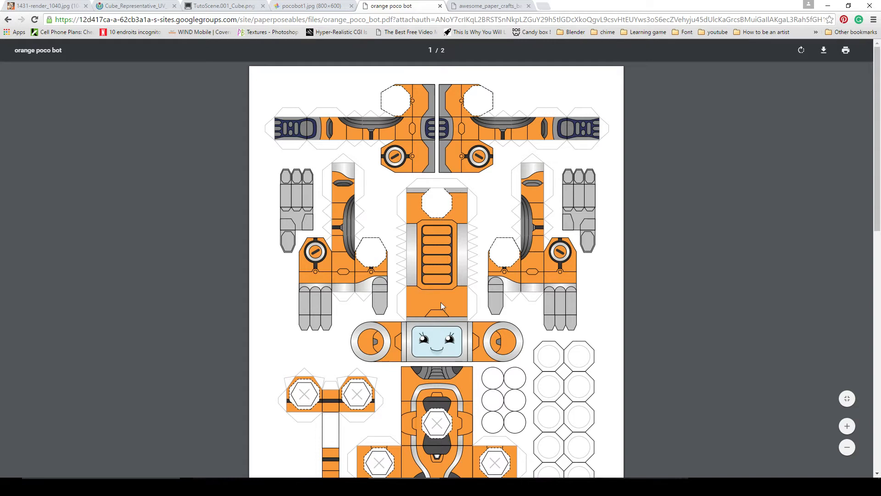
click(324, 5)
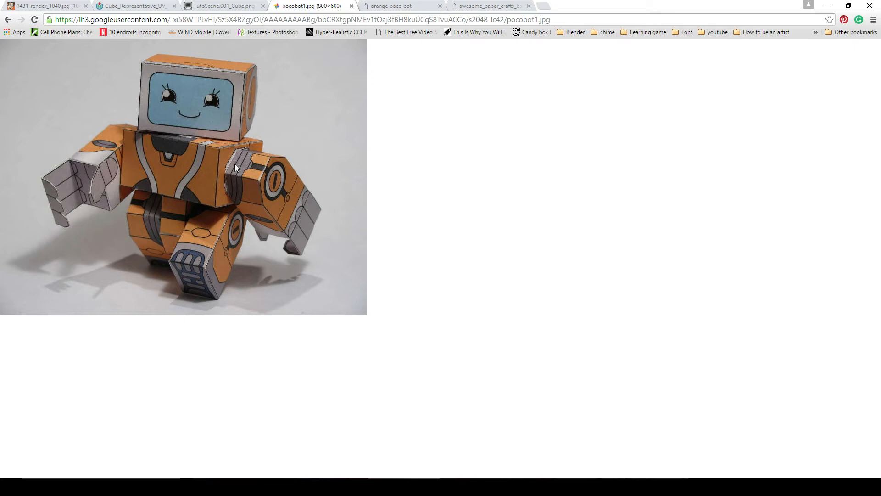
click(374, 5)
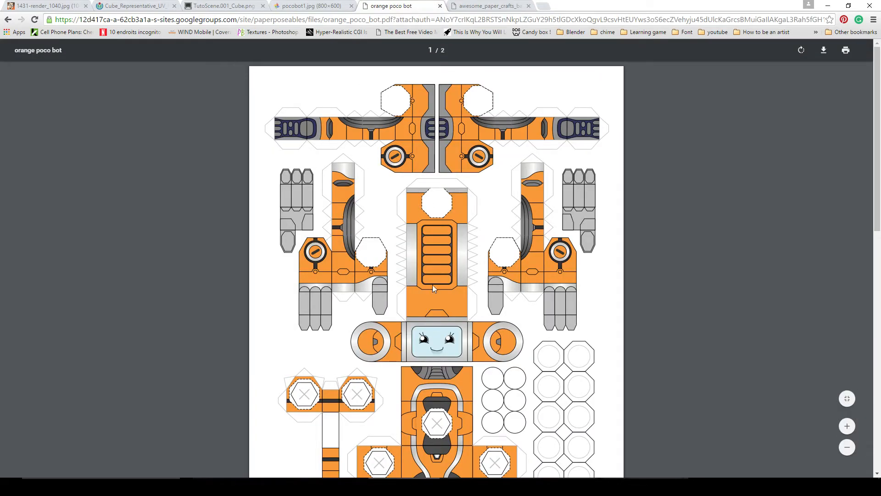
scroll(431, 211, down, 2)
scroll(433, 220, up, 2)
scroll(487, 244, down, 2)
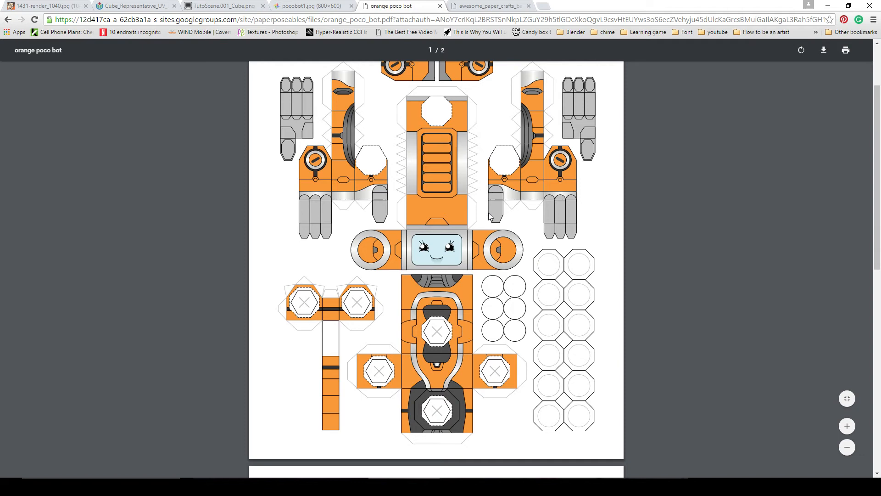
click(481, 8)
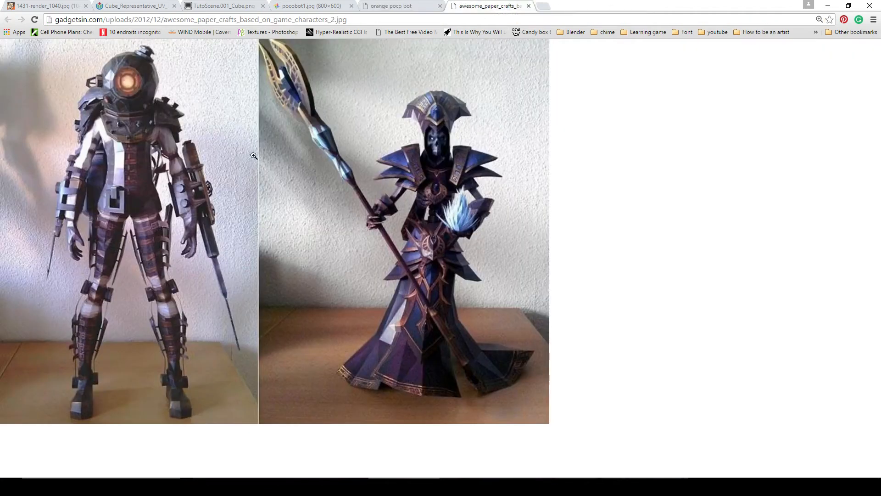
click(190, 132)
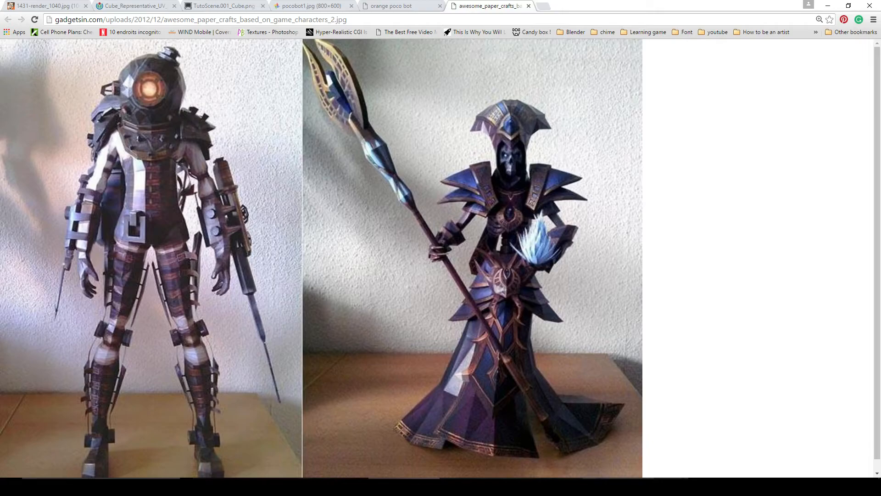
Step: Switch to Blender and put the black cube into Edit Mode, viewing it from several angles
click(629, 448)
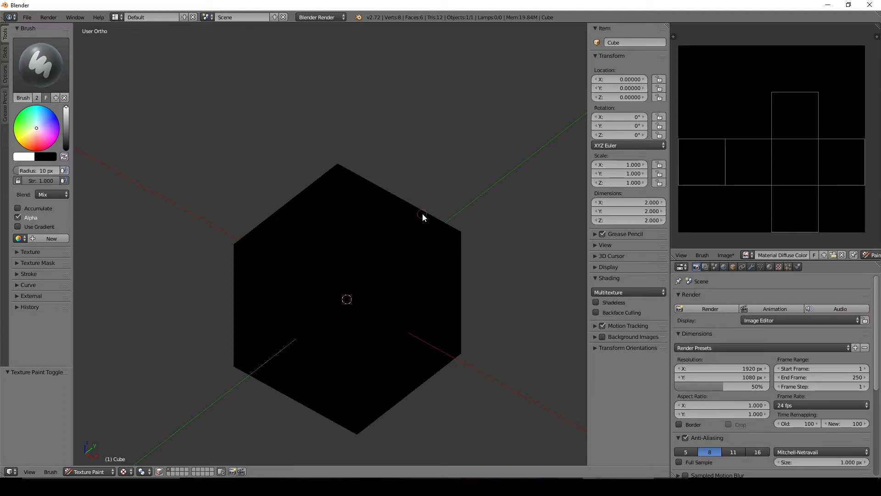
middle_drag(457, 212, 408, 244)
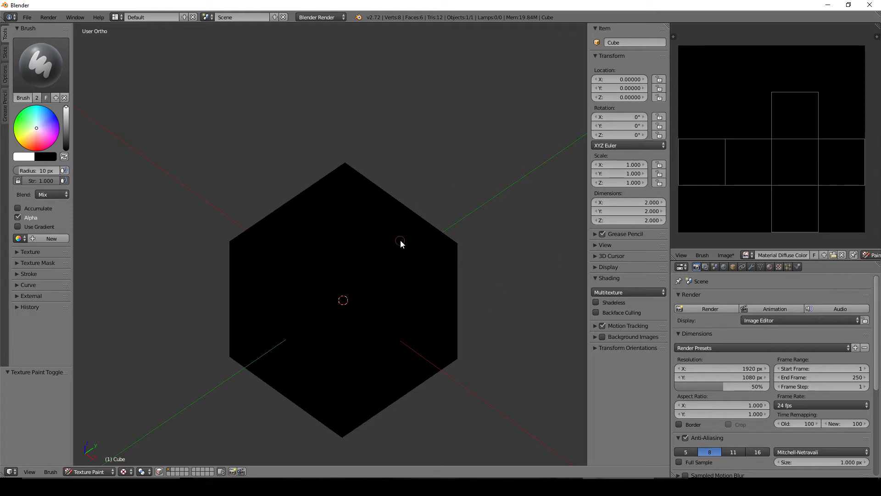
key(Tab)
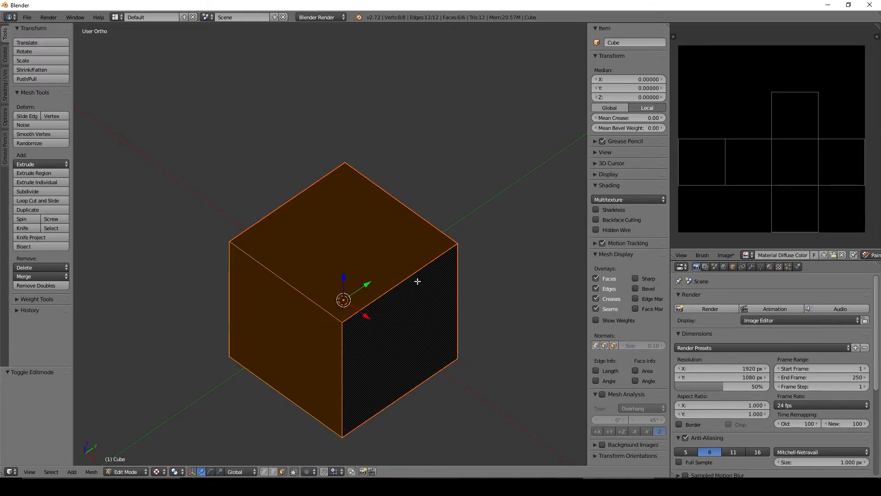
mouse_move(417, 280)
middle_down()
mouse_move(362, 277)
mouse_move(576, 175)
middle_up()
scroll(464, 219, down, 2)
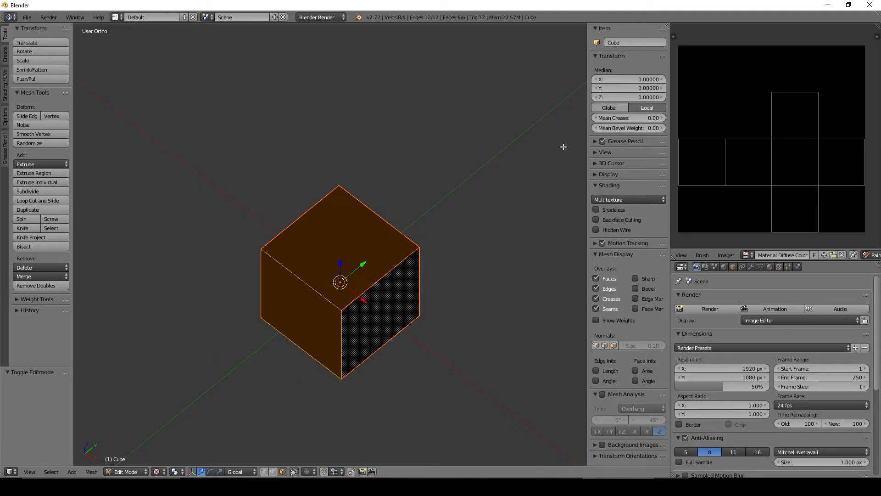
scroll(399, 221, up, 1)
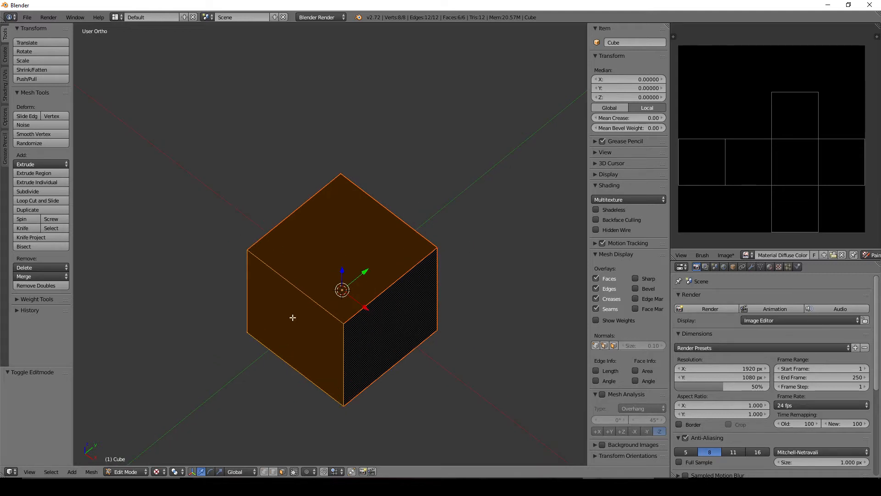
scroll(395, 253, up, 1)
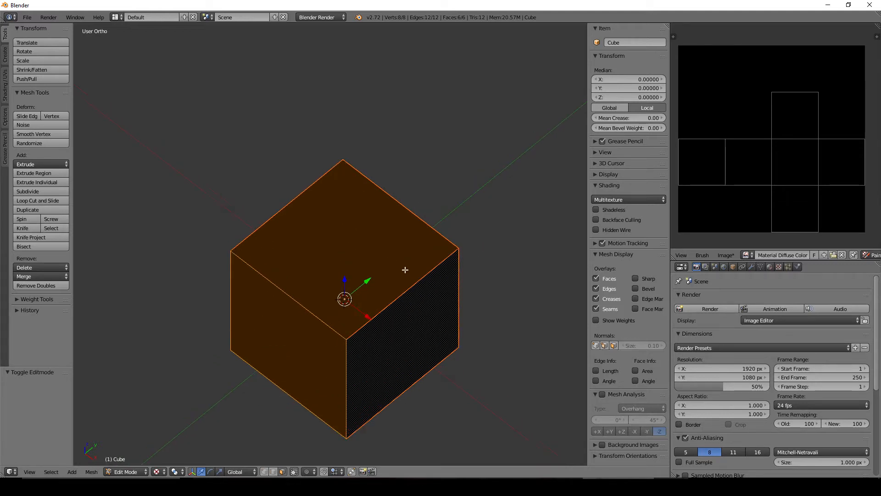
scroll(405, 270, down, 1)
scroll(441, 261, up, 1)
mouse_move(427, 279)
middle_down()
mouse_move(383, 246)
mouse_move(393, 226)
mouse_move(409, 250)
mouse_move(410, 282)
middle_up()
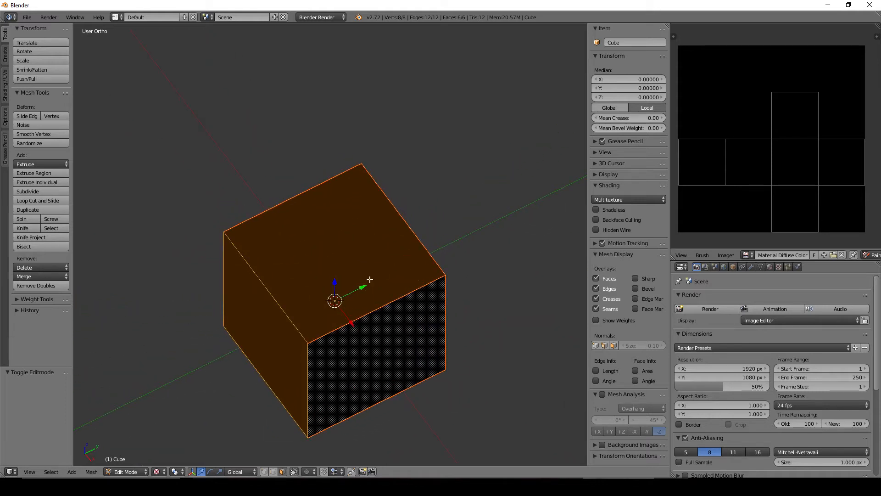
middle_drag(358, 259, 364, 273)
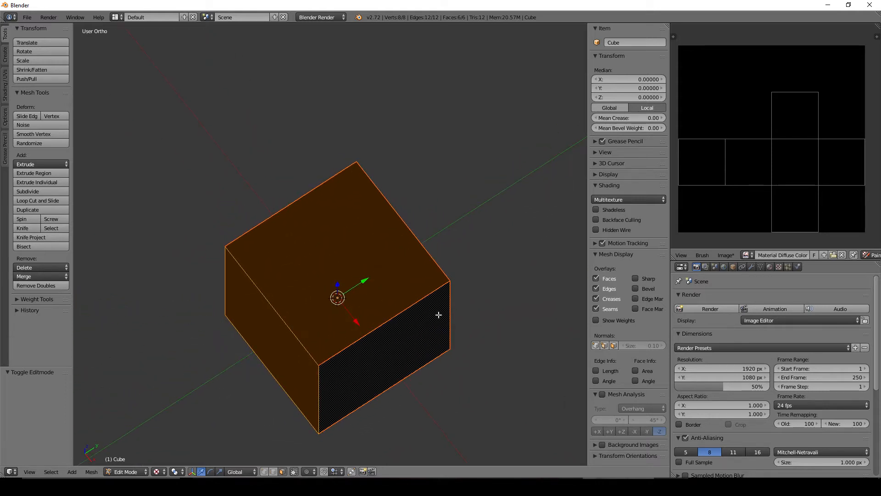
middle_drag(438, 315, 344, 277)
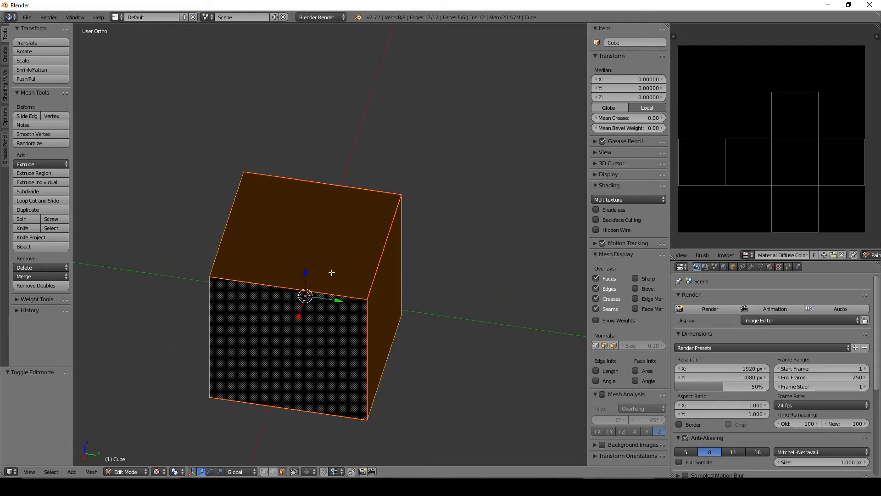
Step: Change to face selection and select the cube's front, top and adjacent side faces one after another
key(ctrl+Tab)
click(301, 316)
right_click(303, 330)
right_click(272, 264)
middle_drag(272, 264, 292, 310)
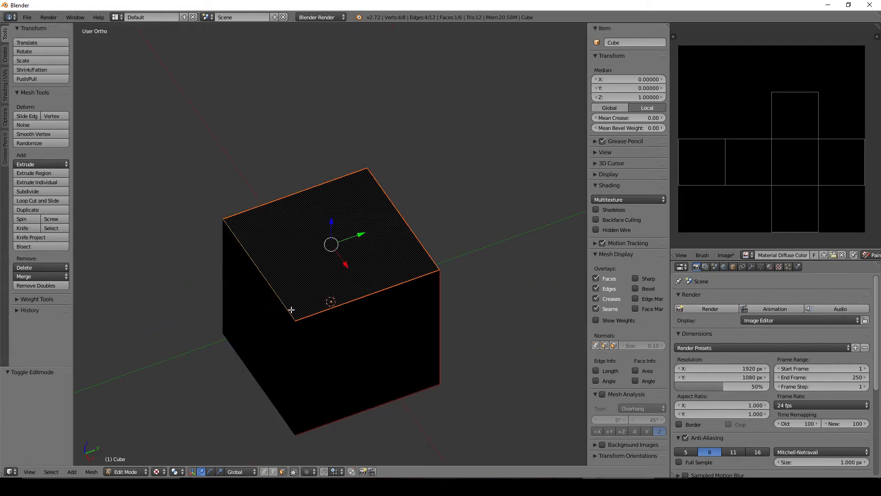
right_click(264, 361)
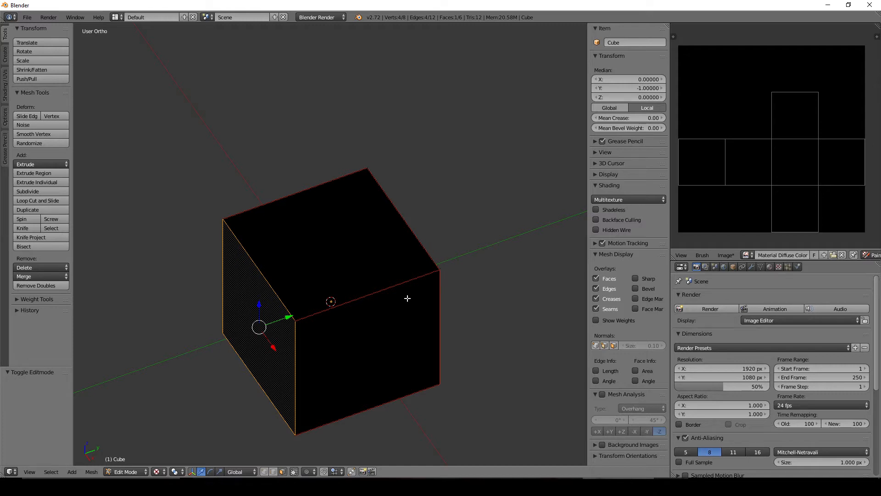
Step: Switch to the browser and look at the Cube Representative UV Unwrapping illustration again
click(396, 485)
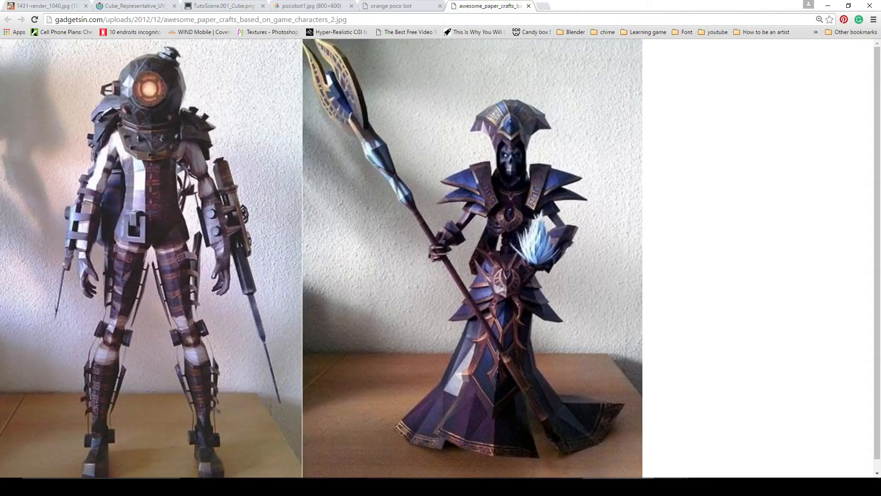
click(140, 5)
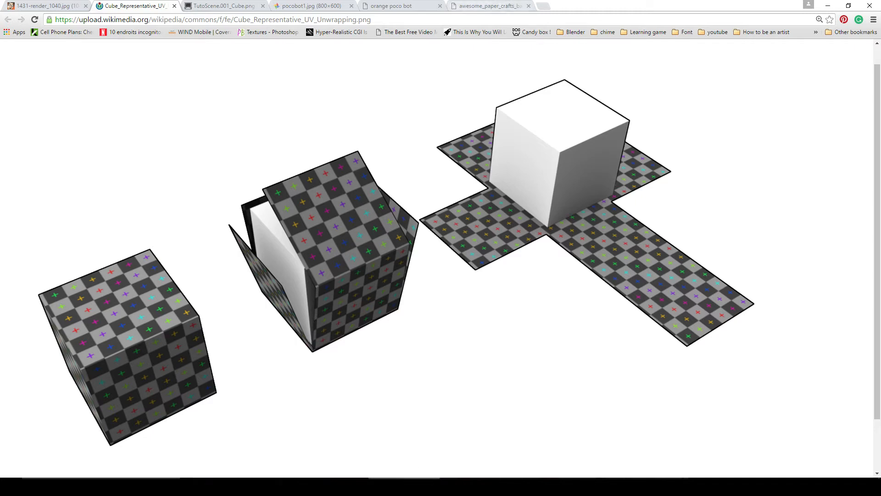
Step: Switch to Blender and return the cube from Edit Mode to Texture Paint mode
key(alt+Tab)
middle_drag(353, 280, 342, 315)
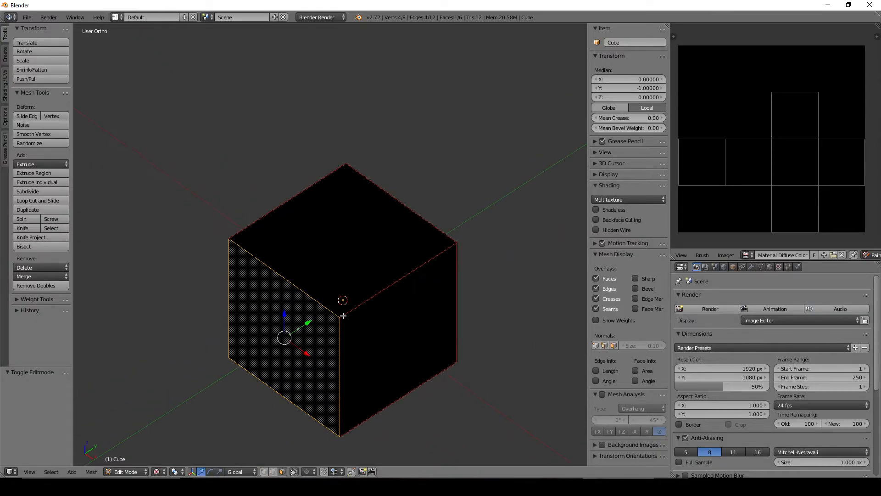
key(Tab)
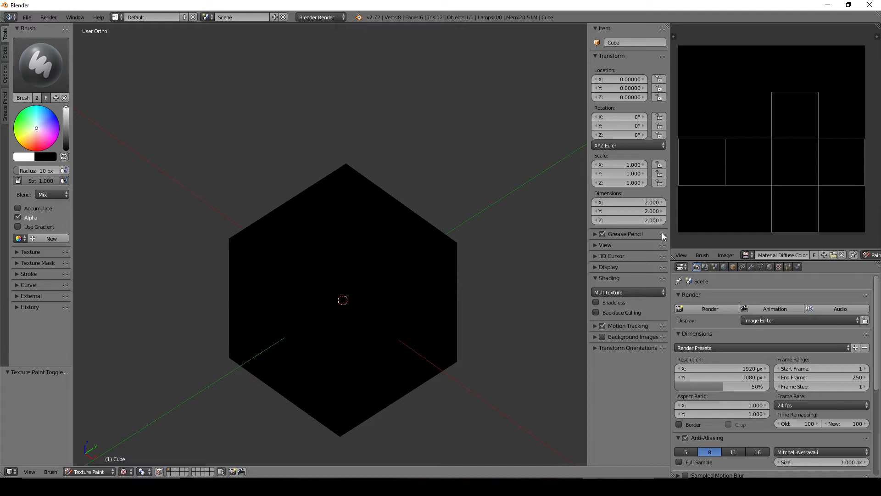
Step: Enlarge the image editor in width and height so the cube's whole UV layout fits at a larger zoom
drag(668, 237, 507, 237)
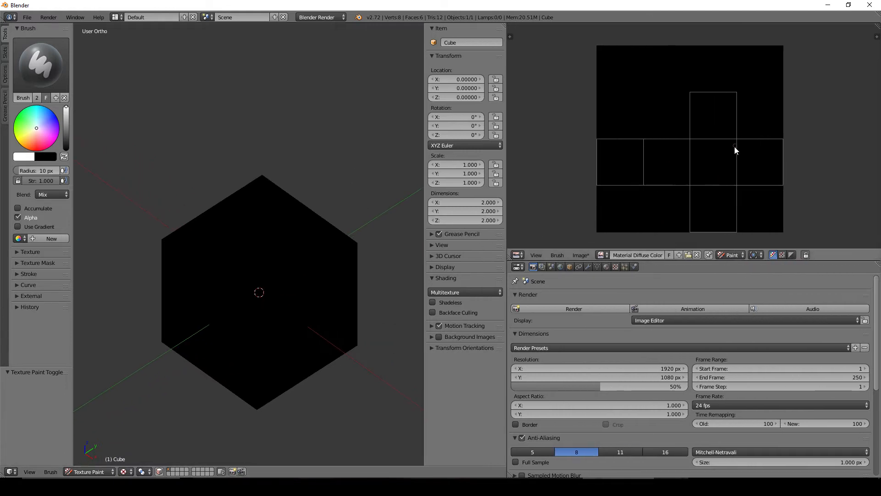
drag(717, 247, 722, 333)
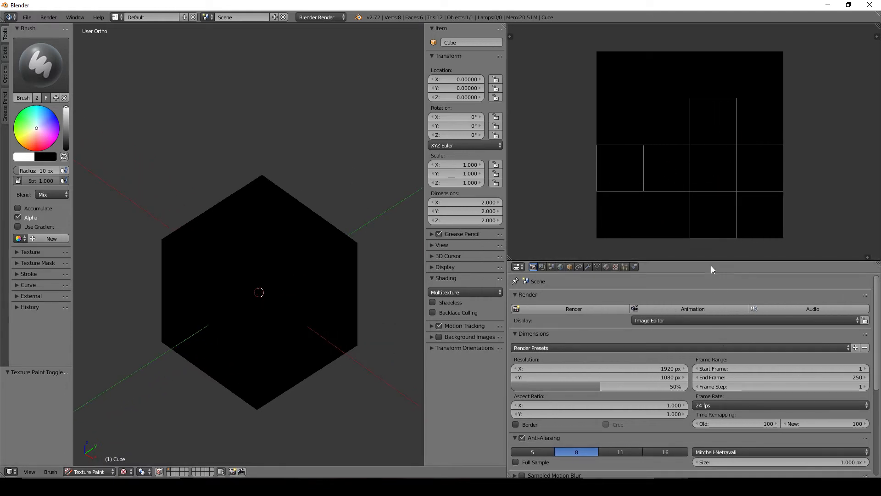
scroll(721, 229, up, 2)
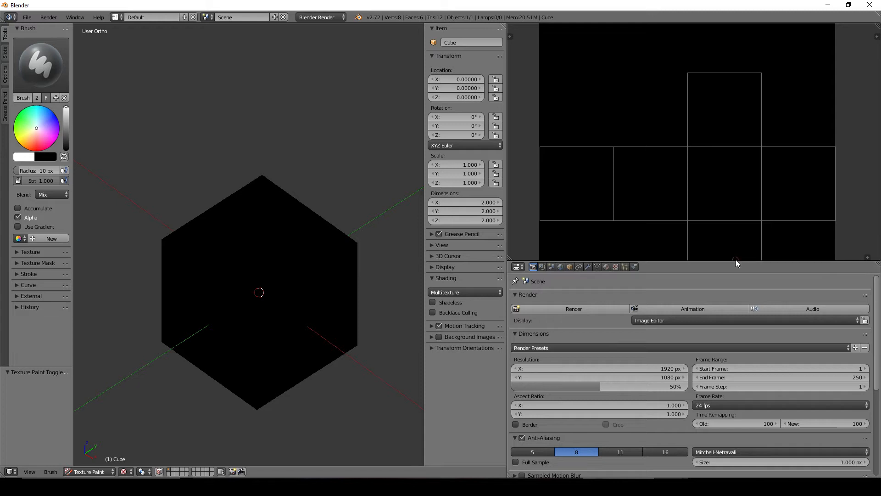
drag(735, 260, 742, 362)
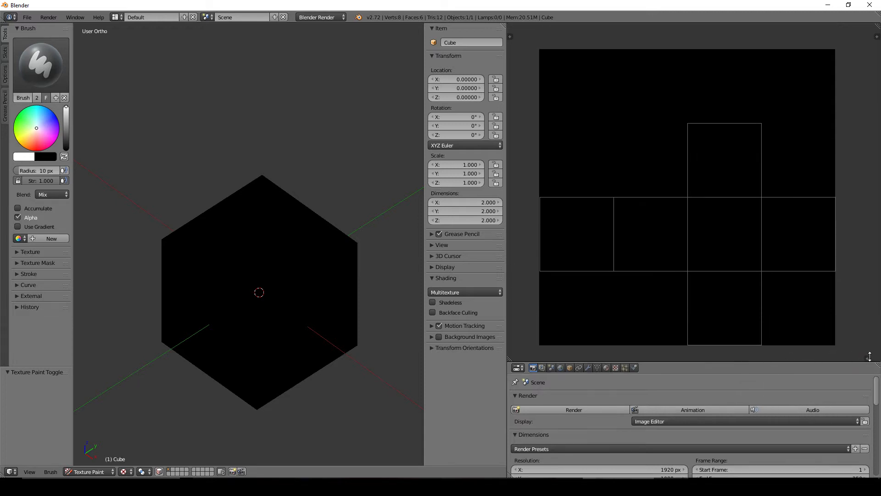
drag(869, 356, 860, 340)
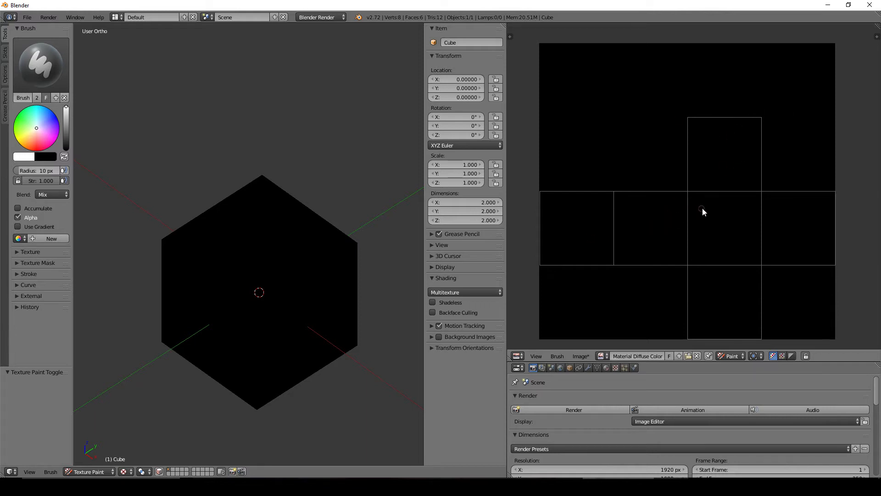
Step: Paint two rows of three white dots on the cube's top face in the 3D view
middle_drag(262, 287, 289, 282)
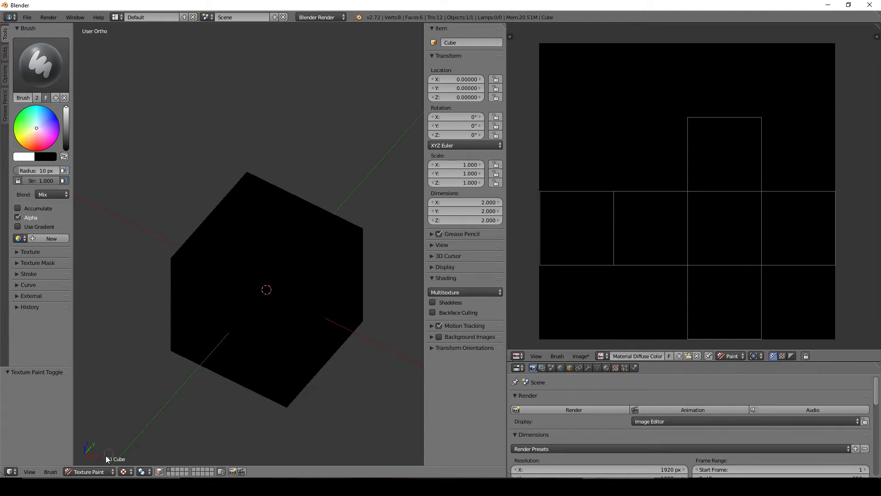
click(255, 209)
click(238, 230)
click(219, 249)
click(332, 236)
click(310, 262)
click(280, 288)
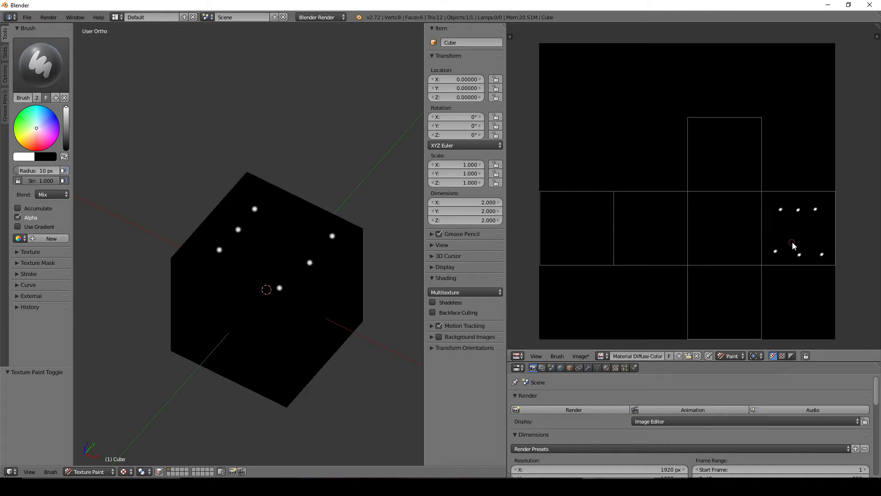
Step: Paint a white X between the dots on the top face's square of the UV image and check it on the cube
mouse_move(787, 218)
mouse_down()
mouse_move(815, 240)
mouse_move(776, 242)
mouse_up()
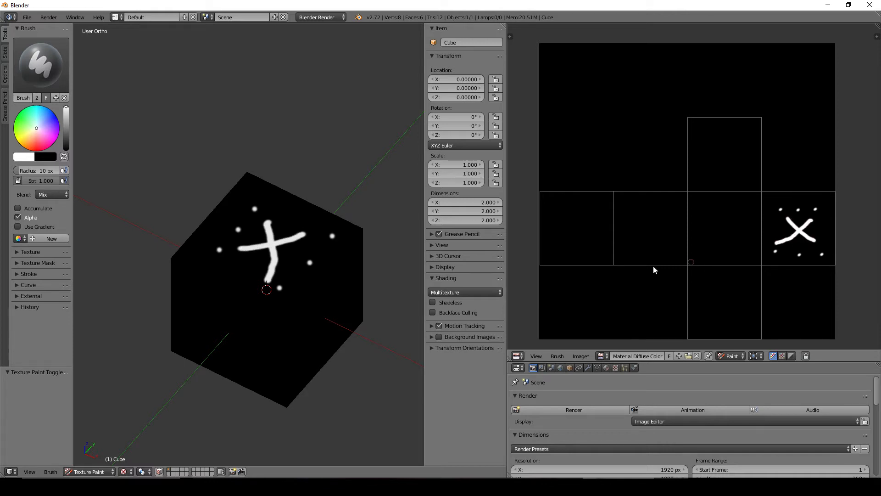
middle_drag(317, 241, 265, 253)
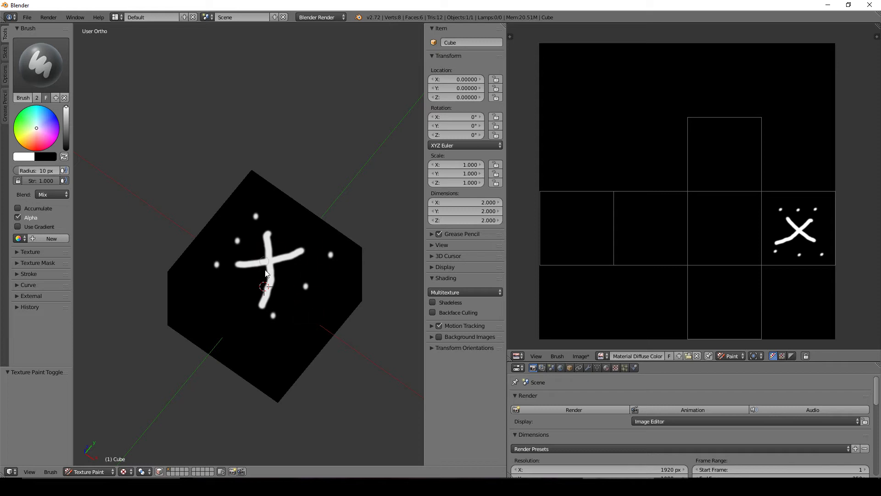
middle_drag(299, 307, 310, 286)
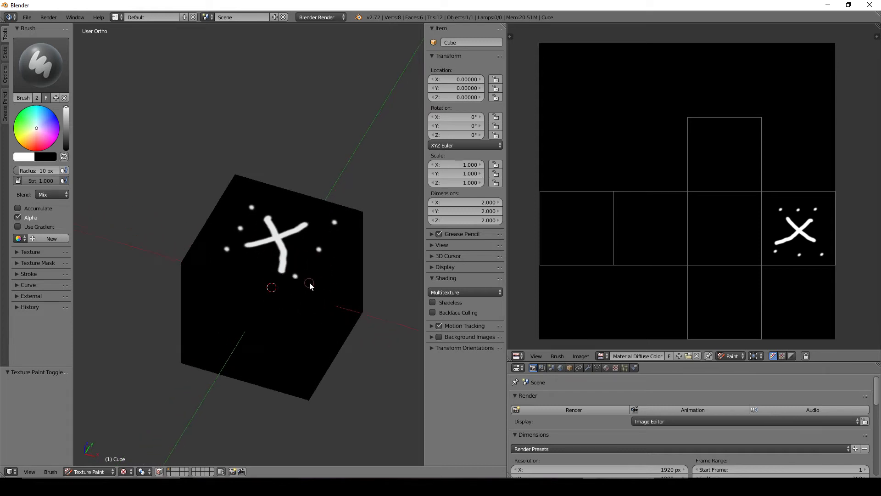
Step: Paint scattered white dots in the other face squares of the UV image and turn the cube to see them
click(714, 208)
click(754, 242)
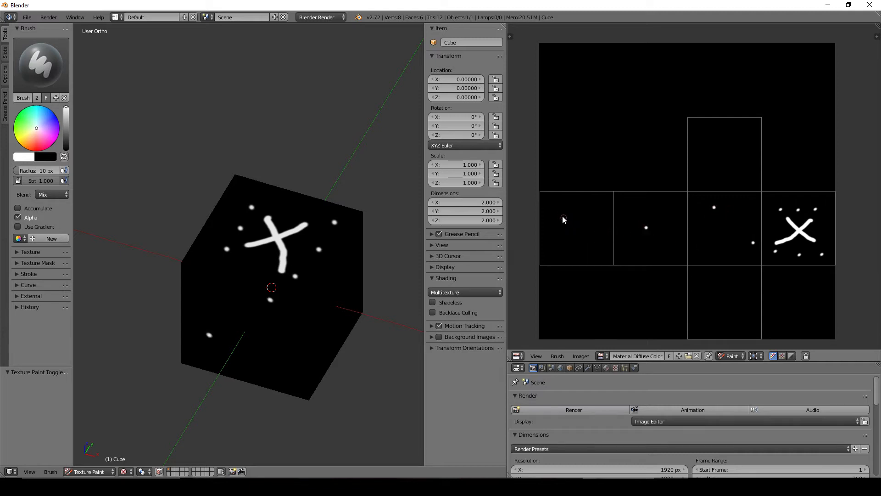
click(558, 212)
click(600, 220)
click(594, 245)
click(701, 135)
click(745, 176)
mouse_move(331, 356)
middle_down()
mouse_move(336, 317)
mouse_move(307, 277)
mouse_move(133, 364)
mouse_move(234, 326)
mouse_move(275, 434)
mouse_move(275, 216)
mouse_move(234, 280)
middle_up()
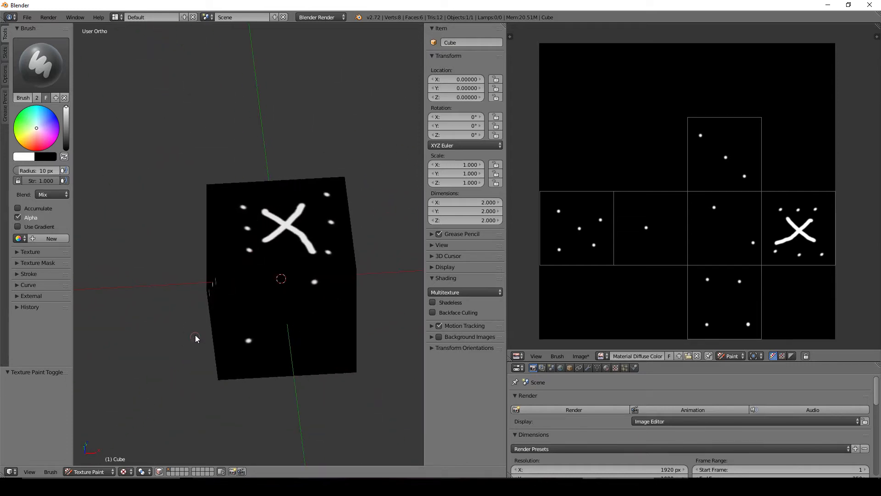
Step: Paint freehand white scribbles running across the cube's front, side and top faces in the 3D view
middle_drag(191, 333, 216, 316)
mouse_move(224, 314)
mouse_down()
mouse_move(250, 275)
mouse_move(285, 341)
mouse_move(227, 254)
mouse_move(297, 293)
mouse_move(306, 269)
mouse_up()
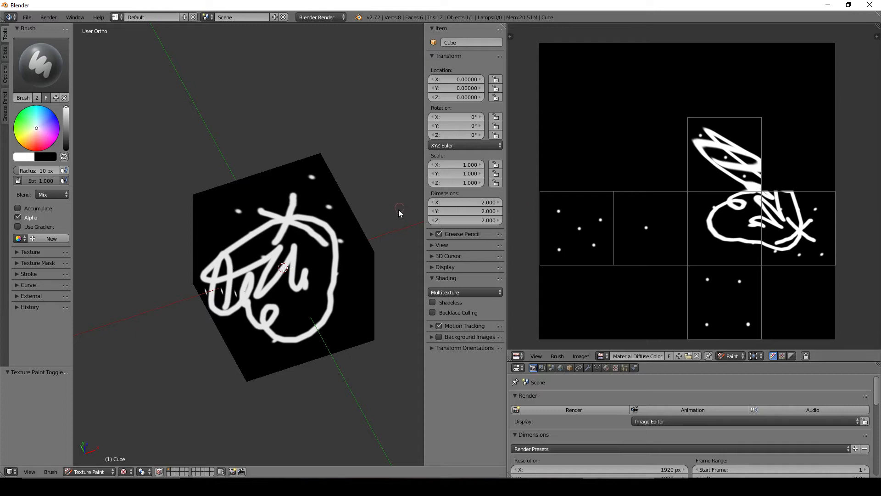
mouse_move(369, 236)
middle_down()
mouse_move(330, 220)
mouse_move(309, 224)
middle_up()
Step: Put the cube into Edit Mode and change the image editor from Paint to View mode
key(Tab)
middle_drag(322, 270, 348, 324)
scroll(326, 284, up, 1)
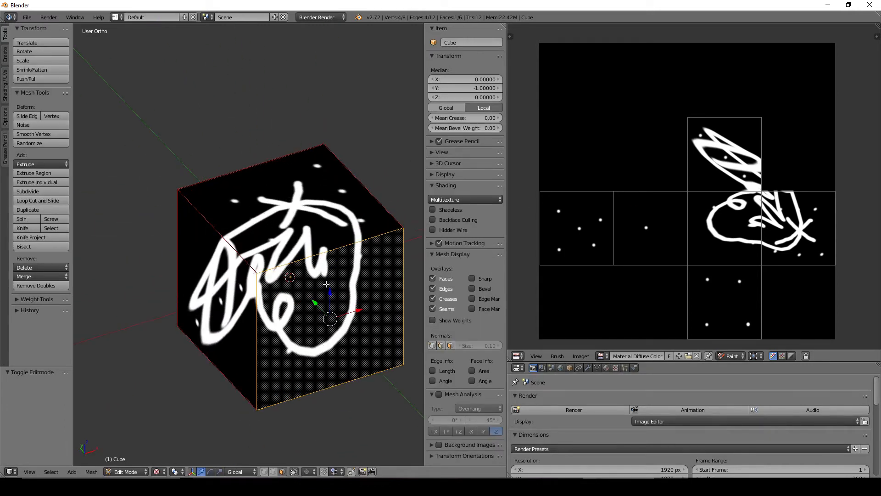
middle_drag(365, 290, 349, 288)
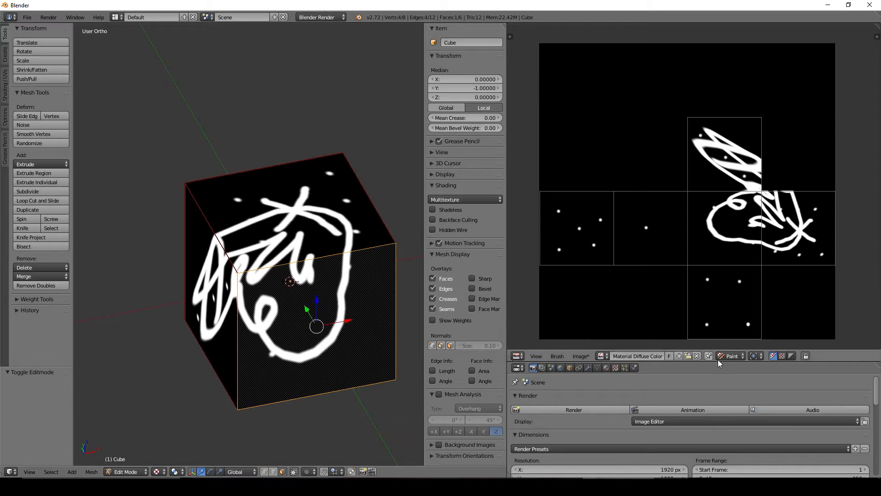
click(736, 357)
click(736, 345)
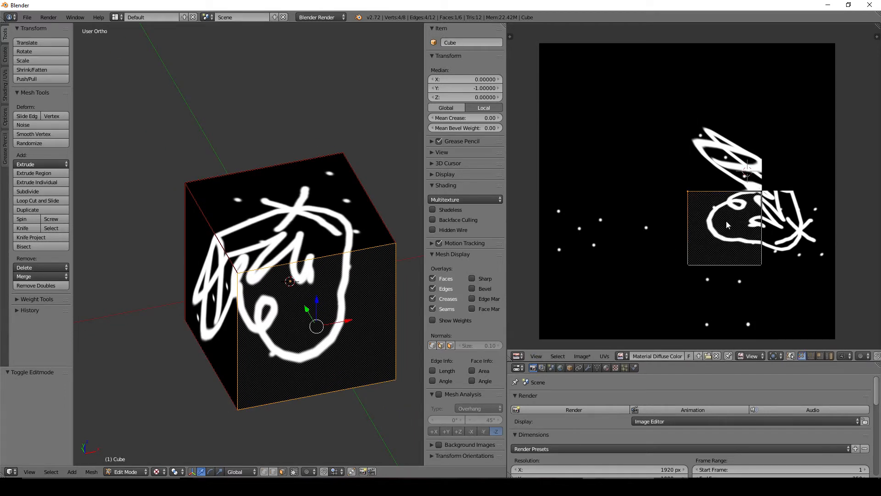
Step: Check the full UV layout in Texture Paint mode, and return to Edit Mode with the front face's UV square selected
key(Tab)
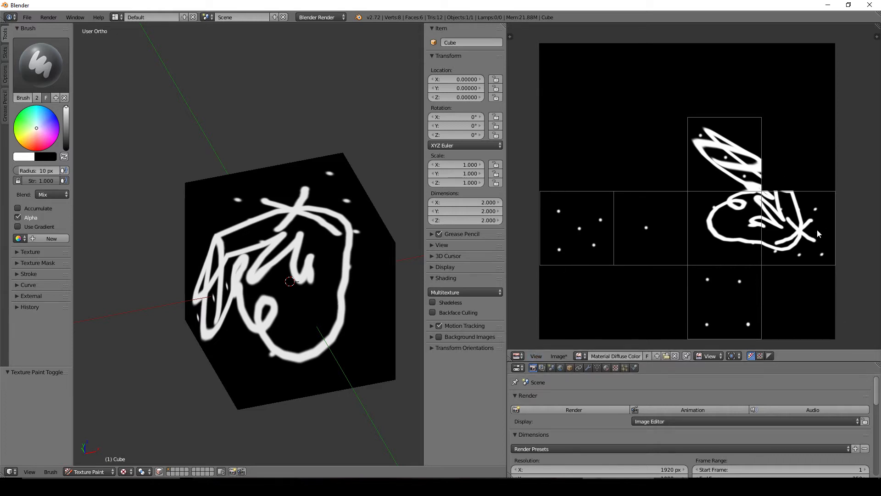
key(Tab)
key(a)
key(a)
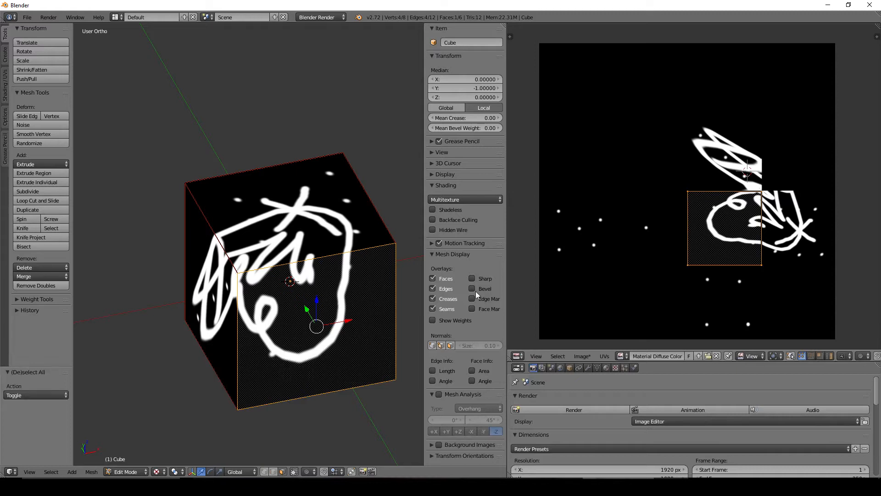
Step: Try moving and rotating the front face's UV square over the painted texture, watching the cube's front face
middle_drag(436, 309, 427, 308)
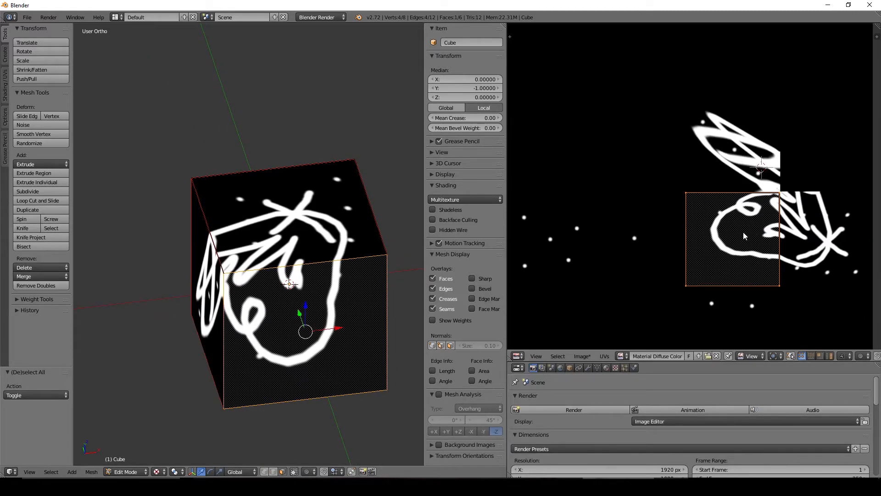
key(g)
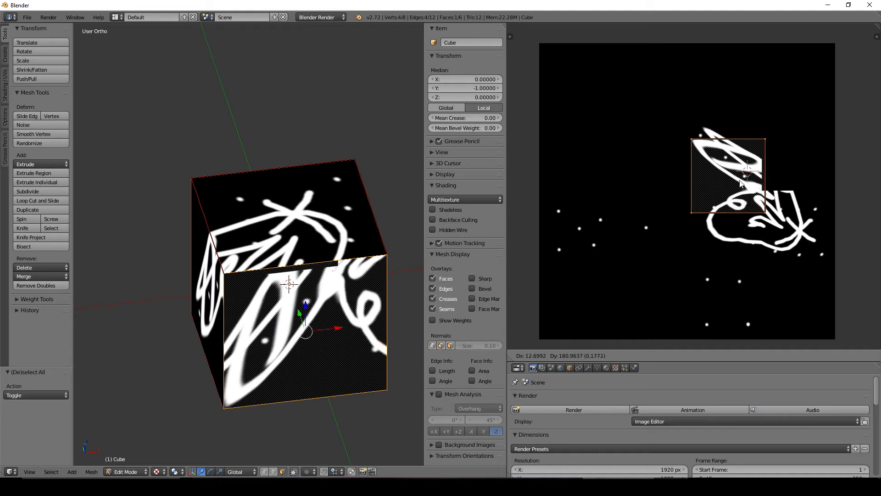
right_click(749, 228)
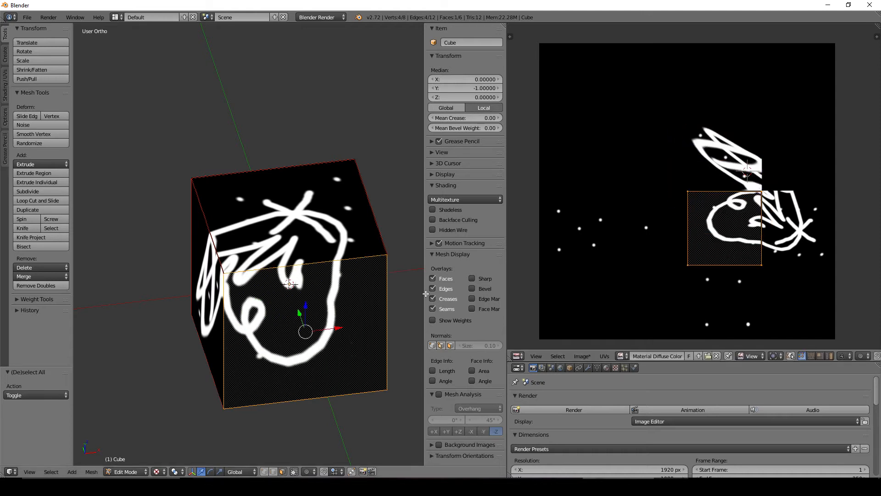
key(r)
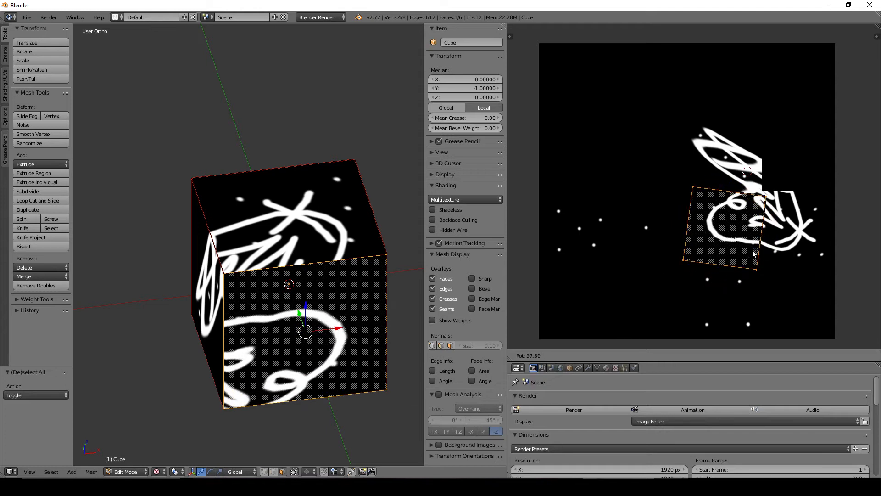
right_click(759, 244)
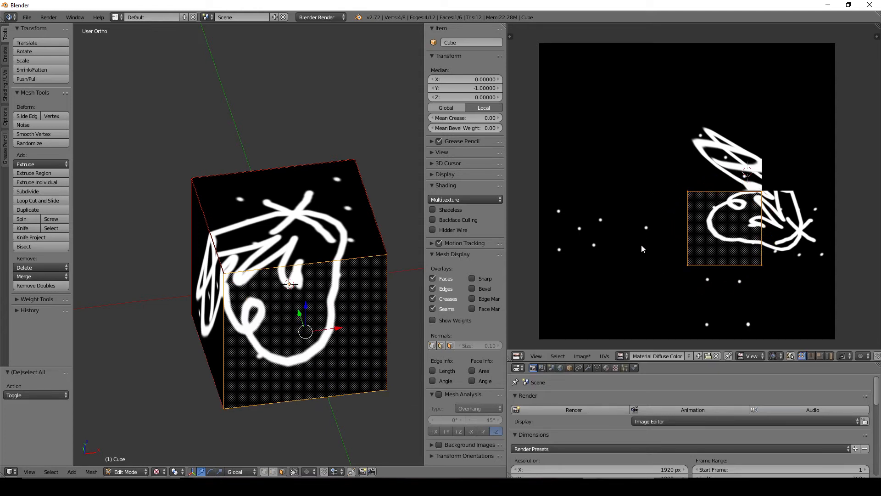
middle_drag(274, 335, 276, 324)
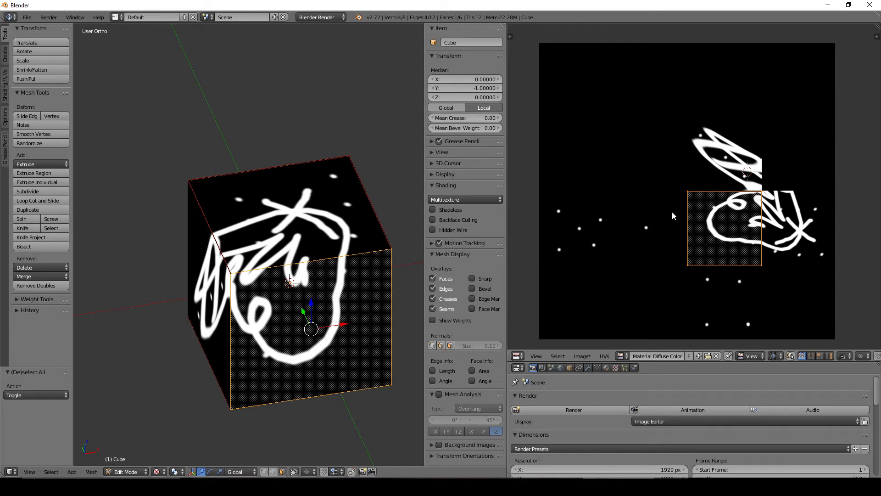
Step: Return the cube to Texture Paint mode and switch to 3ds Max with the pink box
key(Tab)
mouse_move(337, 281)
middle_down()
mouse_move(397, 275)
mouse_move(322, 275)
middle_up()
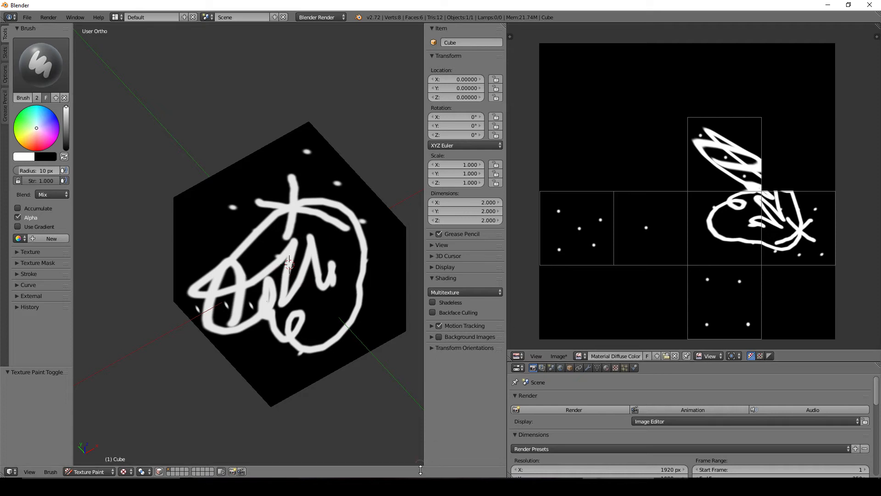
mouse_move(367, 486)
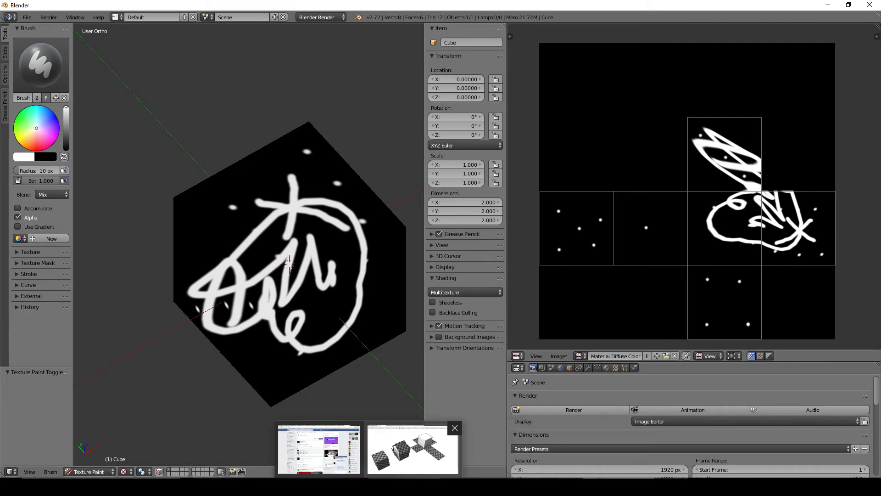
mouse_move(688, 486)
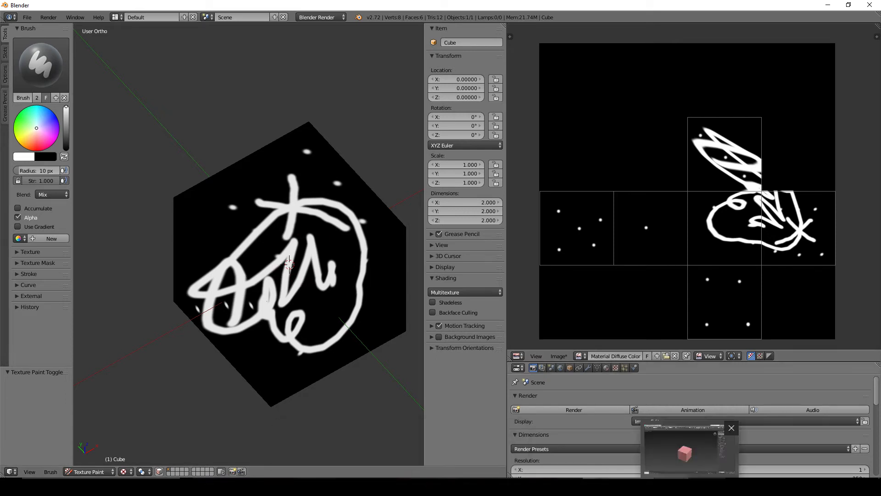
click(688, 452)
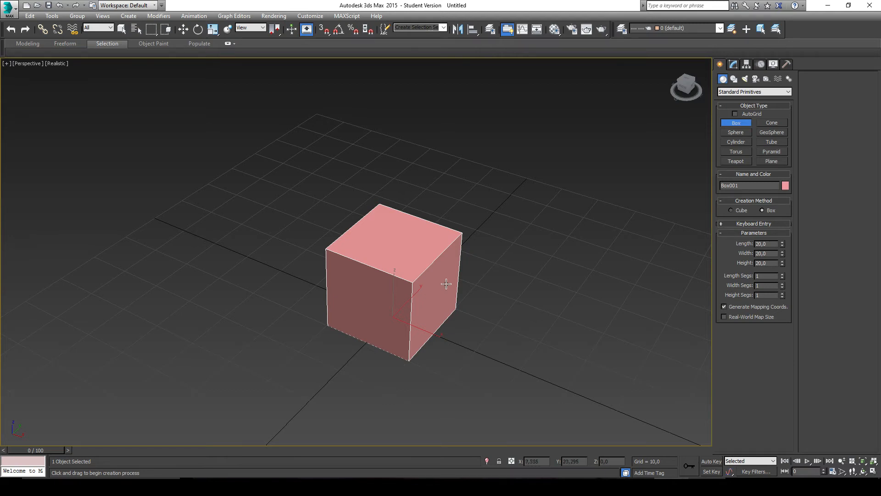
Step: Look over the modifiers available for the pink box and turn the box into an Editable Poly
middle_drag(380, 220, 364, 233)
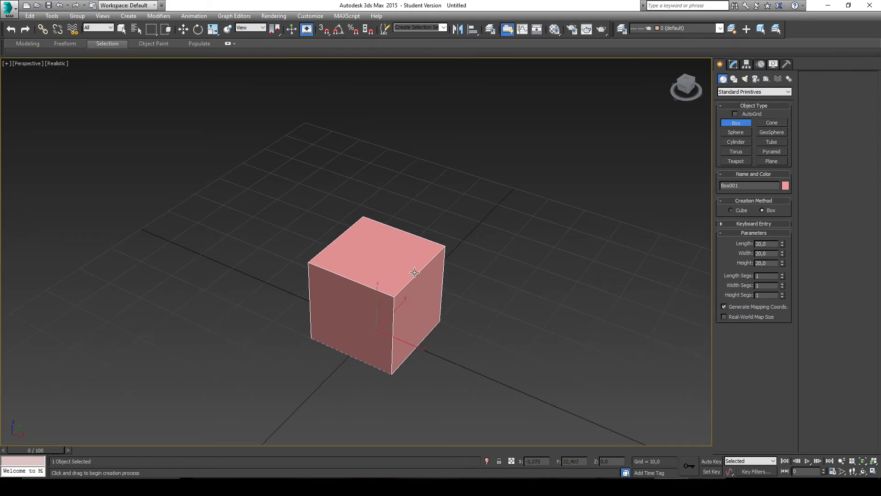
alt+middle_drag(447, 272, 388, 312)
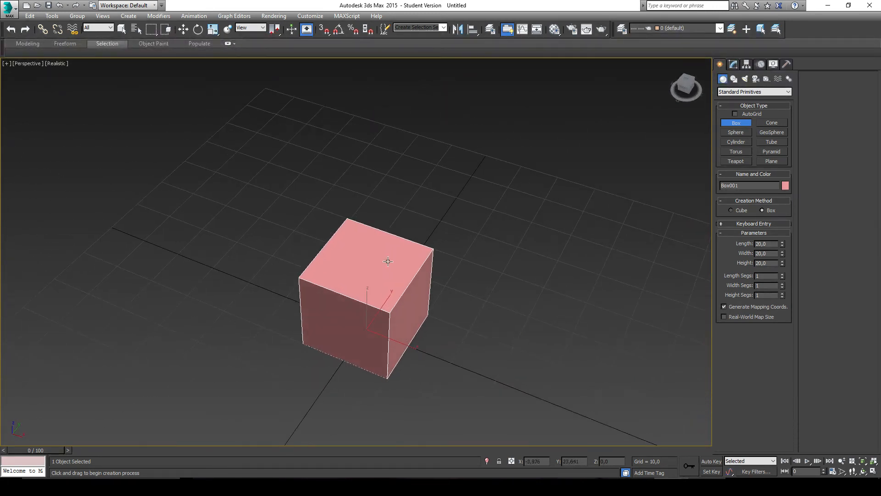
scroll(373, 305, up, 2)
alt+middle_drag(428, 271, 410, 200)
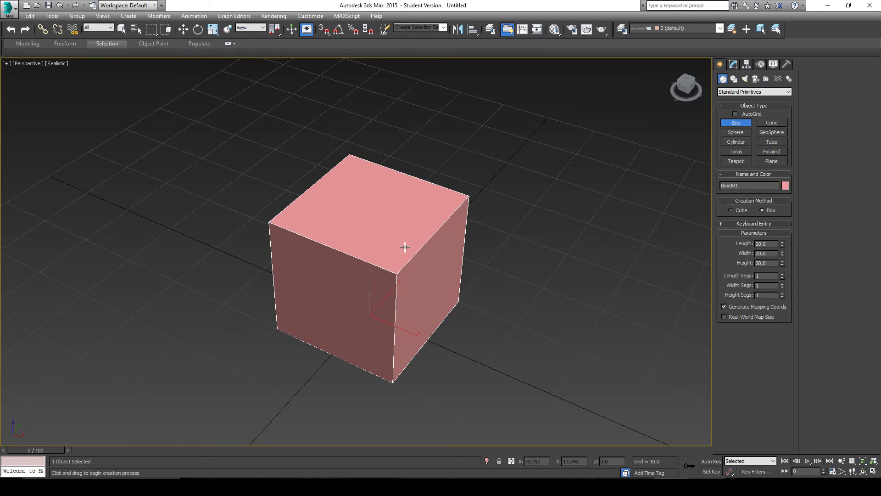
click(733, 66)
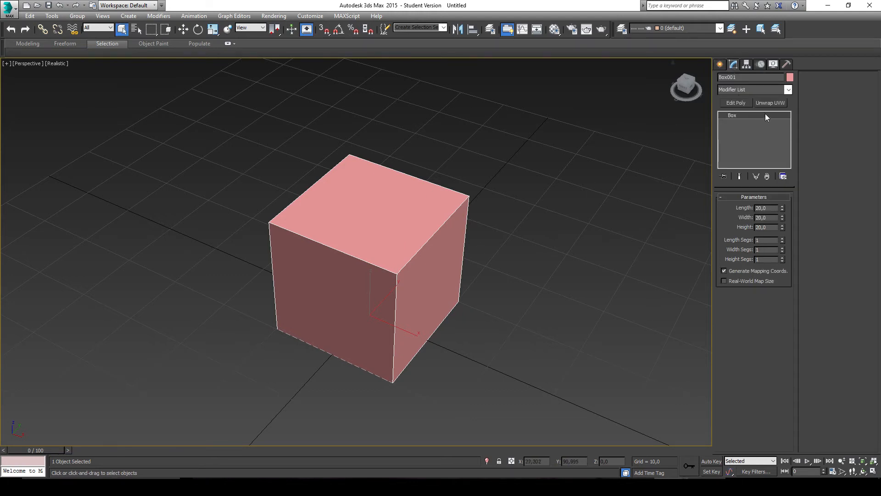
click(788, 91)
click(788, 90)
click(789, 90)
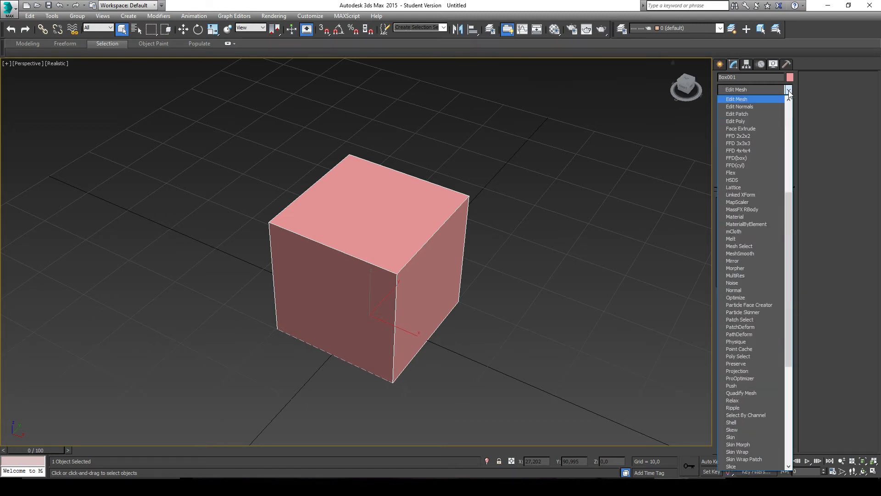
click(617, 235)
key(ctrl+y)
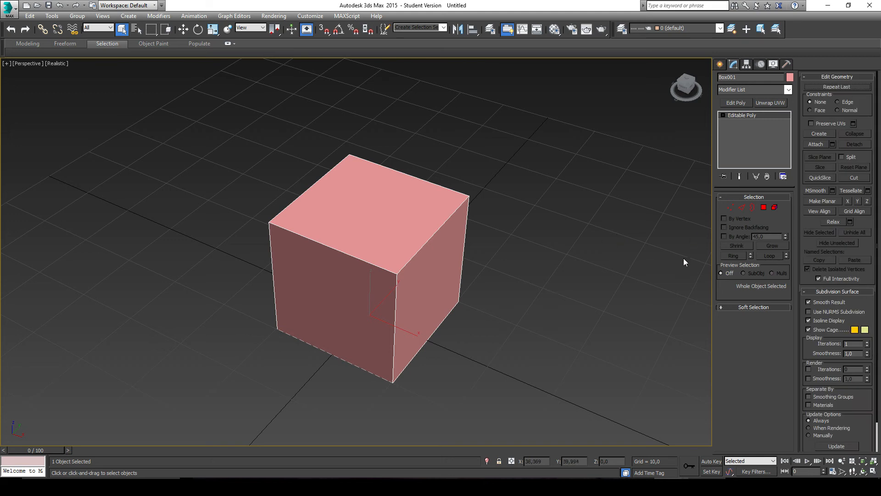
Step: Add an Unwrap UVW modifier on top of the box's Editable Poly
click(789, 89)
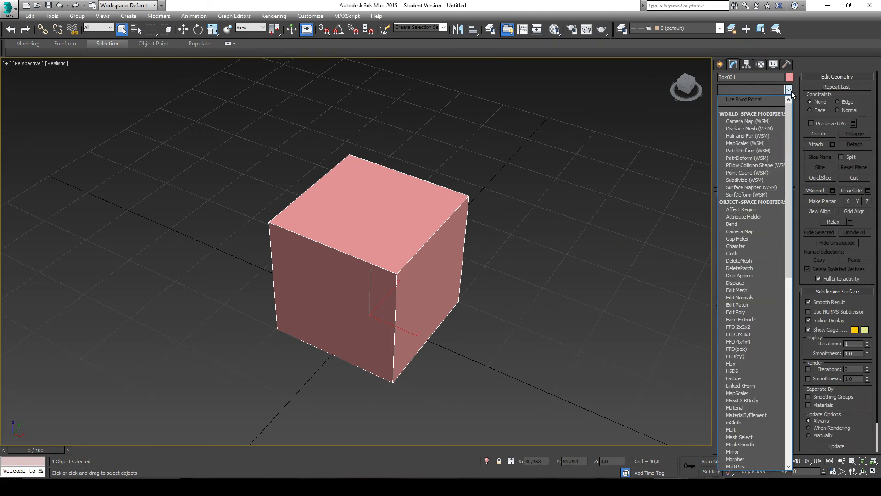
key(u)
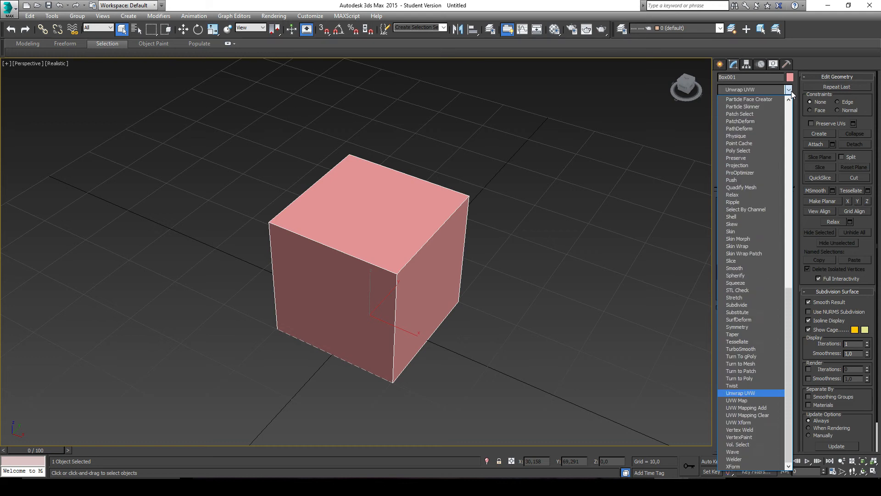
click(744, 393)
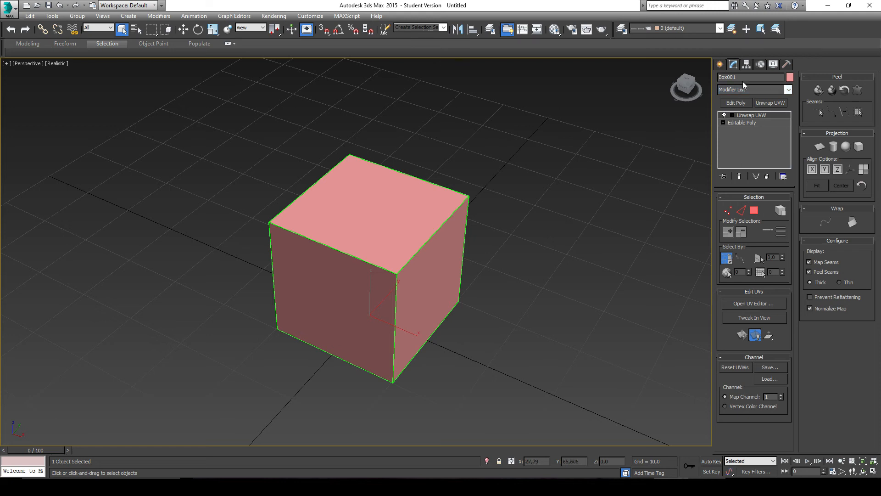
click(788, 90)
text(uvw)
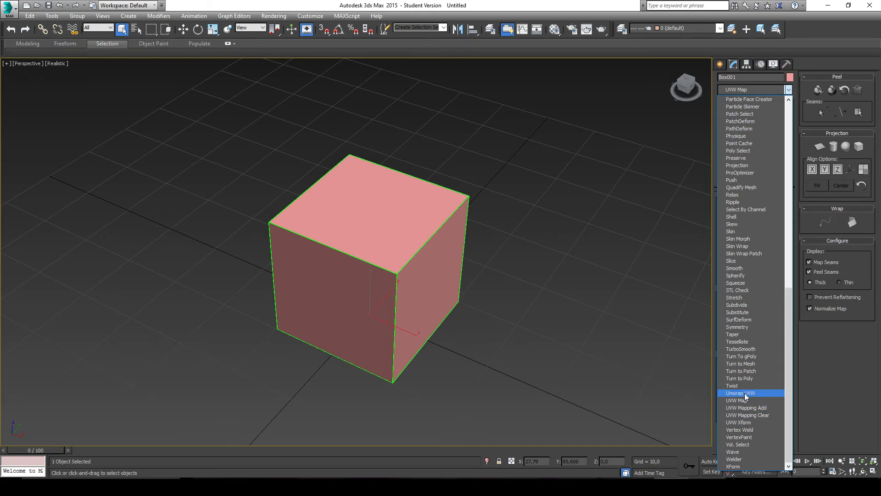
click(753, 393)
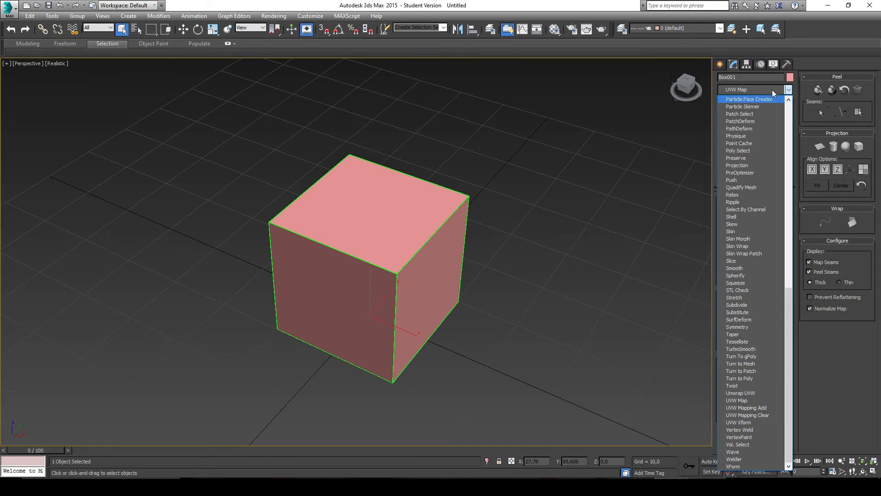
click(770, 117)
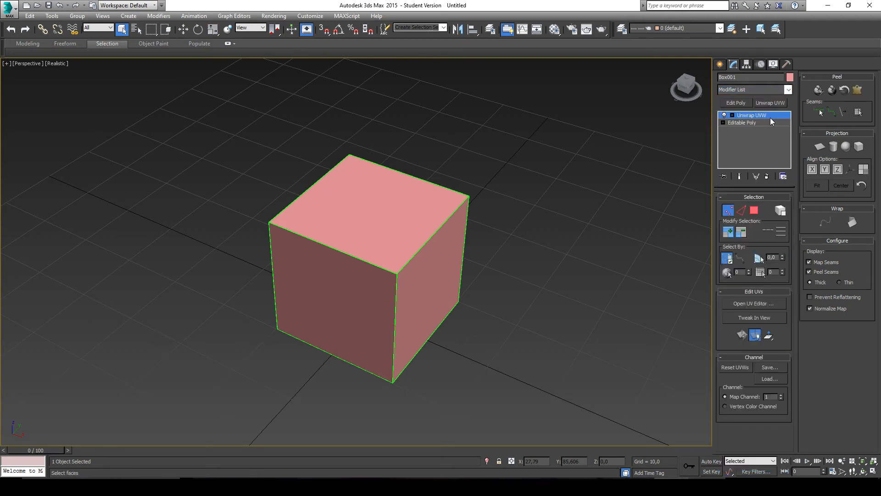
key(Delete)
key(ctrl+z)
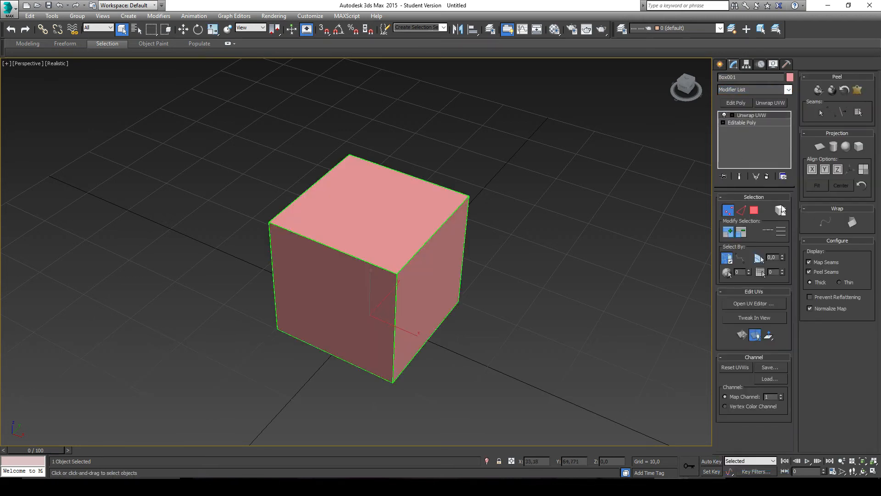
click(767, 177)
key(ctrl+z)
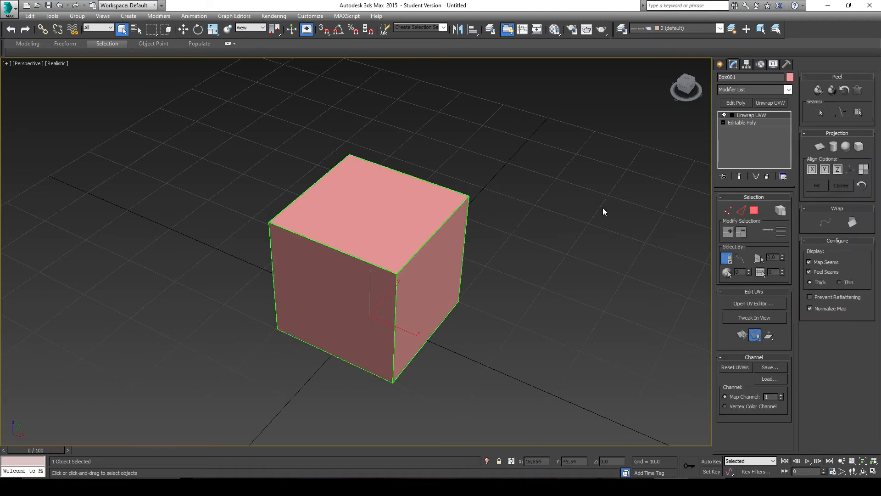
Step: Check the cube UV unwrapping reference image in the web browser, and return to 3ds Max
middle_drag(481, 258, 513, 293)
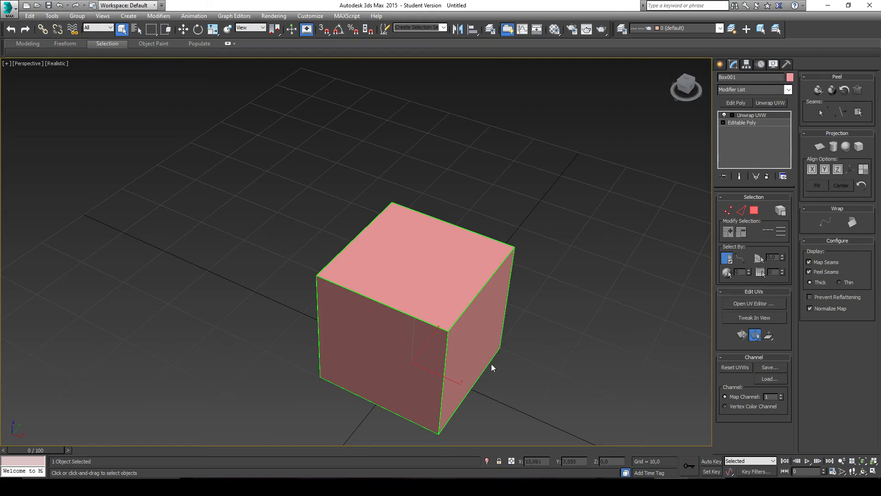
key(alt+Tab)
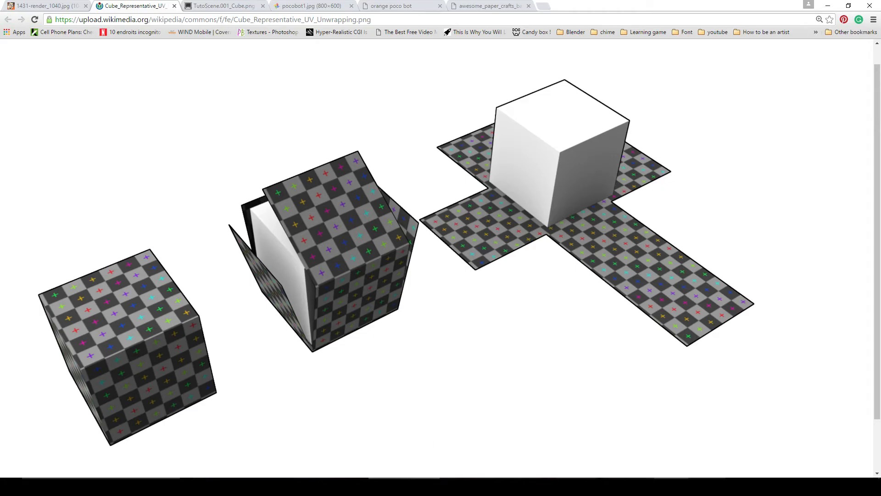
click(690, 486)
middle_drag(455, 302, 495, 288)
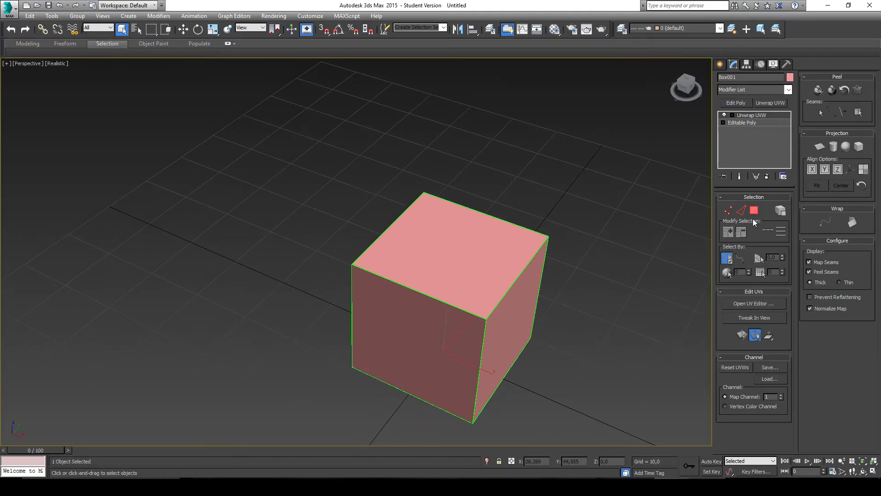
Step: In Edge selection, select three edges of the box's top face and the adjoining vertical and bottom edges as cut lines for unfolding it
click(742, 210)
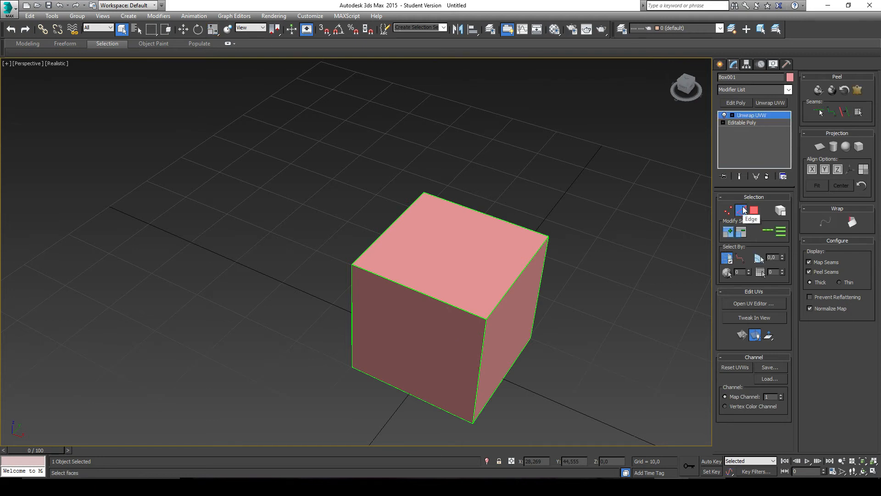
click(507, 220)
ctrl+click(517, 277)
ctrl+click(540, 291)
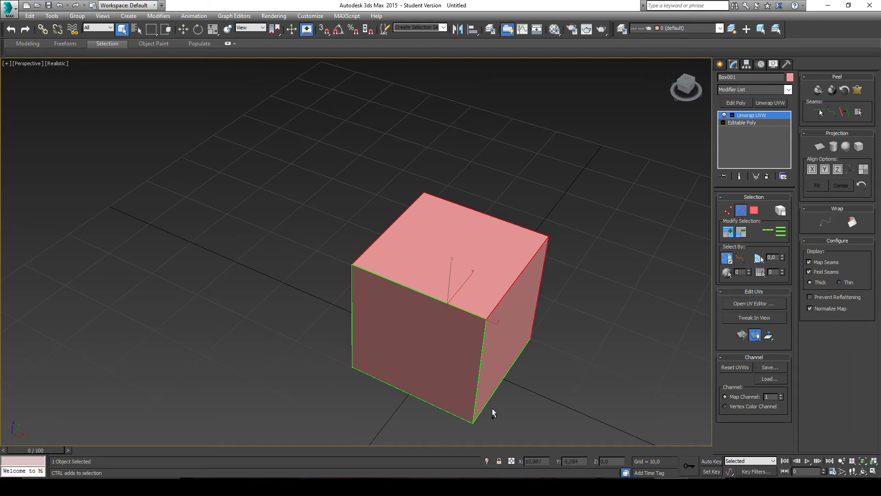
ctrl+click(491, 397)
alt+middle_drag(441, 387, 388, 337)
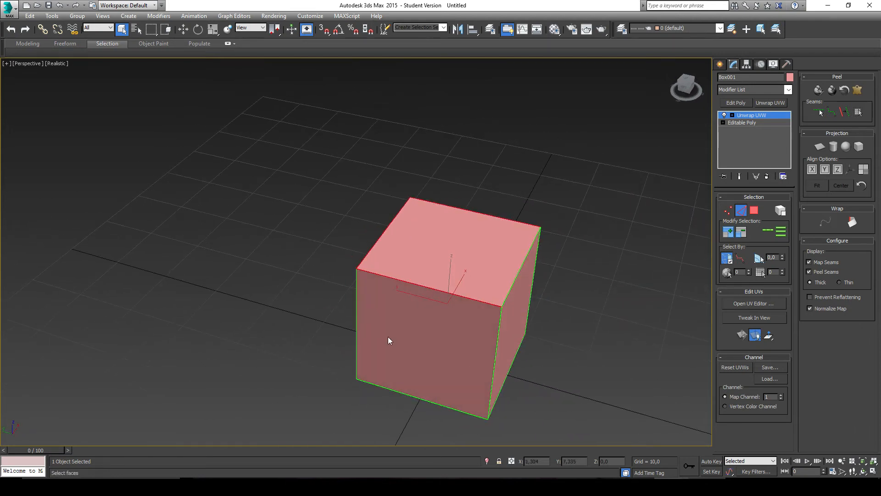
ctrl+click(354, 336)
ctrl+click(398, 391)
alt+middle_drag(443, 370, 365, 348)
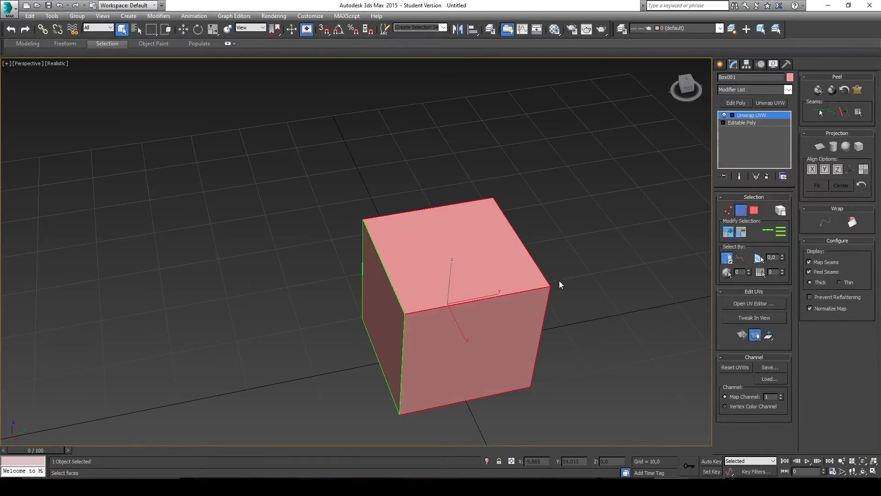
Step: Check the selected edges around the box and convert the edge selection to peel seams
alt+middle_drag(559, 281, 497, 281)
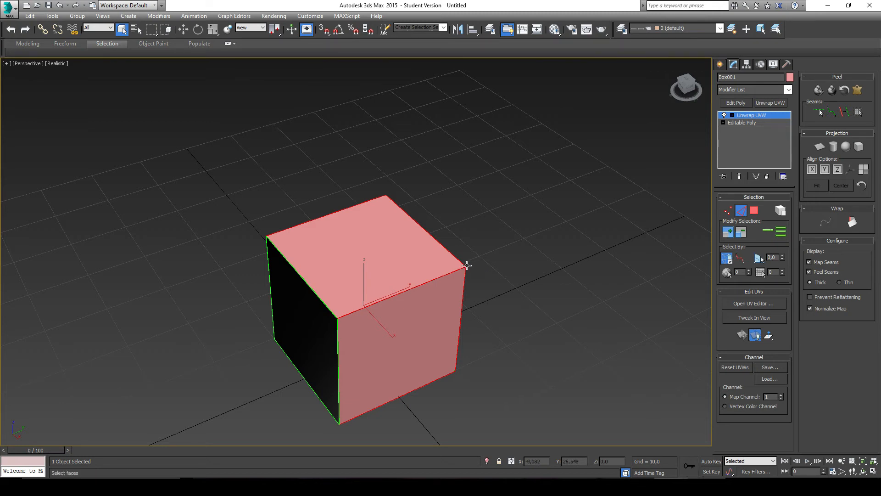
alt+middle_drag(466, 265, 448, 275)
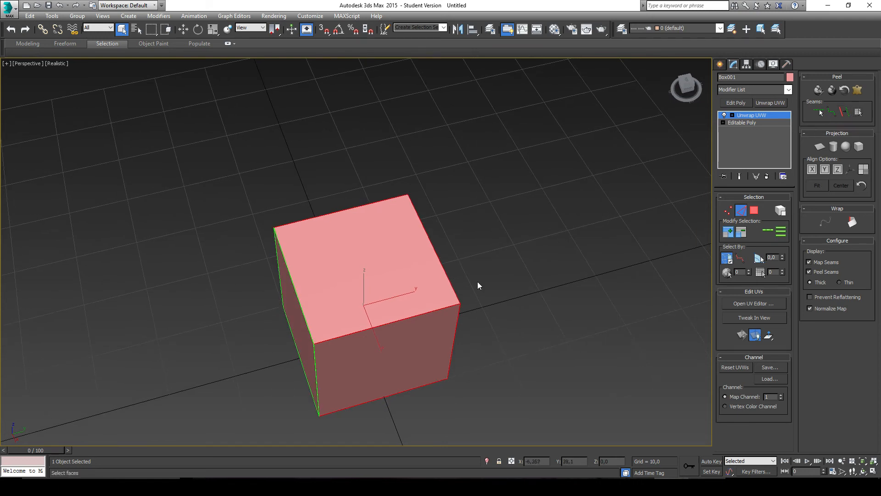
alt+middle_drag(477, 282, 430, 300)
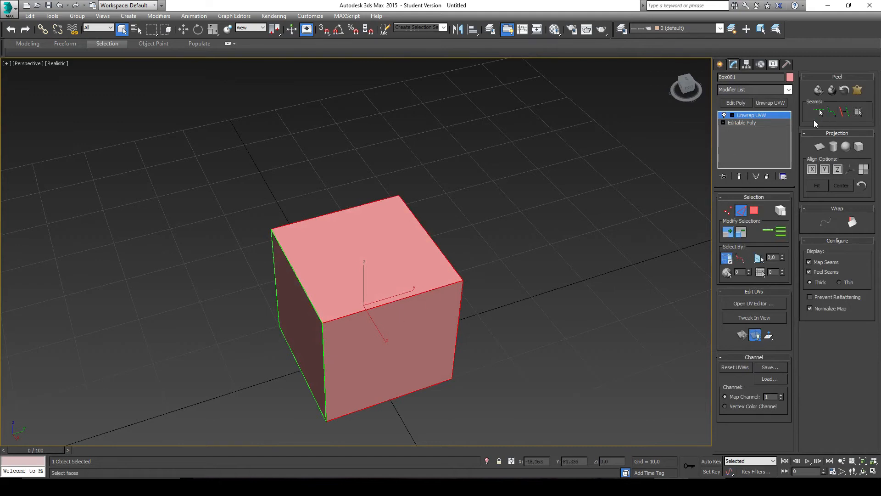
click(843, 114)
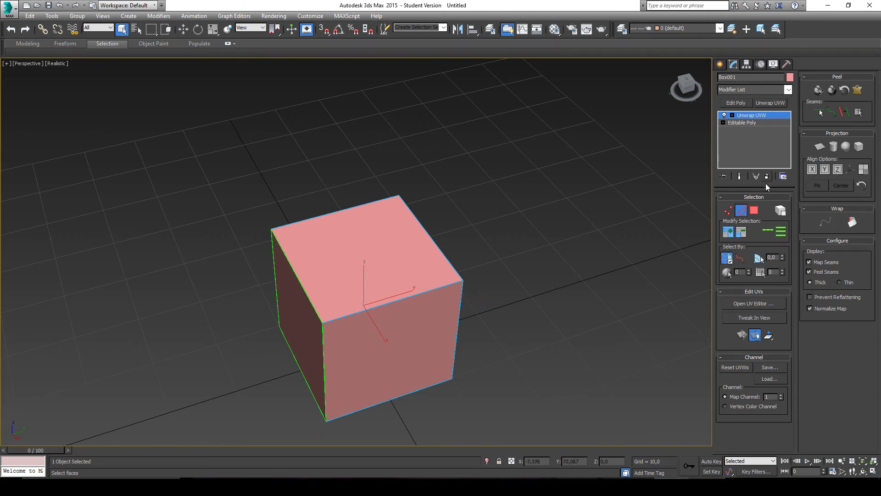
Step: Select all of the box's polygons and use Reset Peel to flatten them along the seams in the Edit UVWs window
click(755, 210)
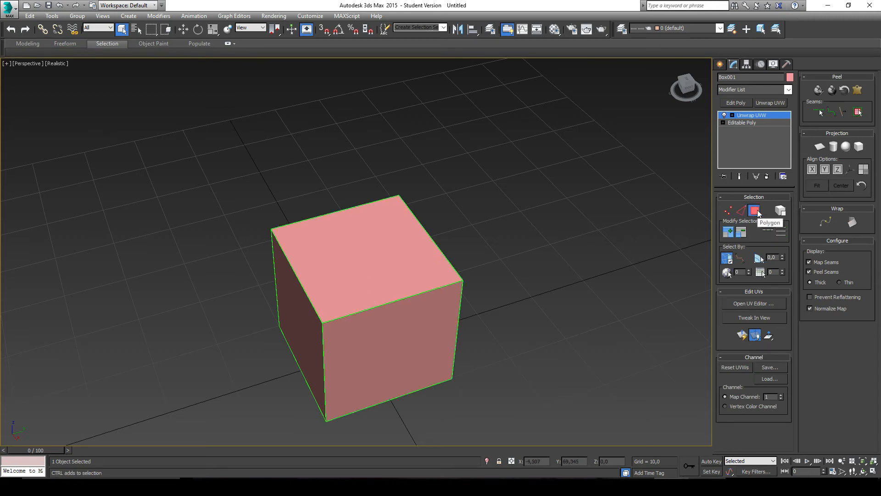
key(ctrl+a)
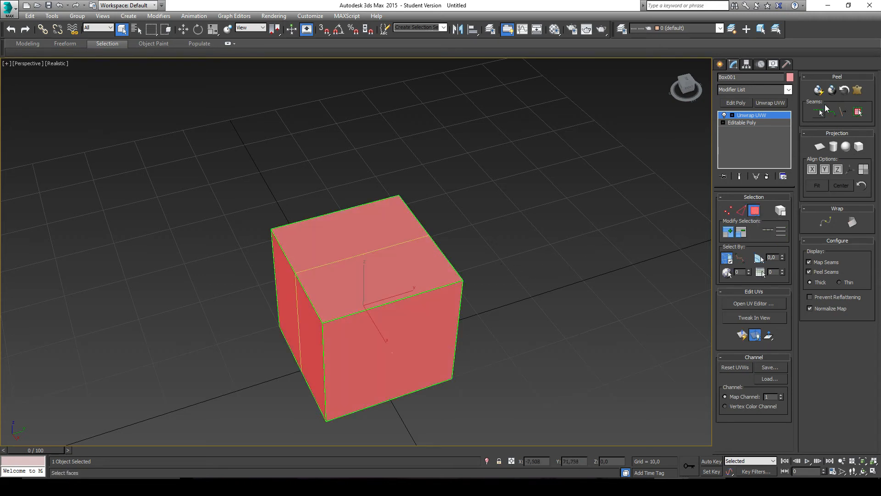
click(843, 90)
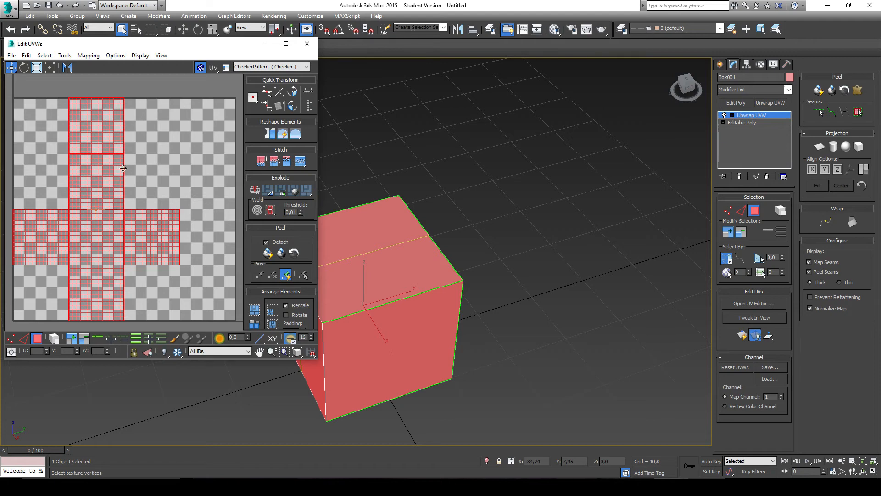
Step: Bring the box into view beside the UV layout and display the CheckerPattern (Checker) texture on it
mouse_move(189, 179)
middle_down()
mouse_move(207, 176)
mouse_move(193, 186)
middle_up()
middle_drag(365, 205, 415, 195)
click(283, 68)
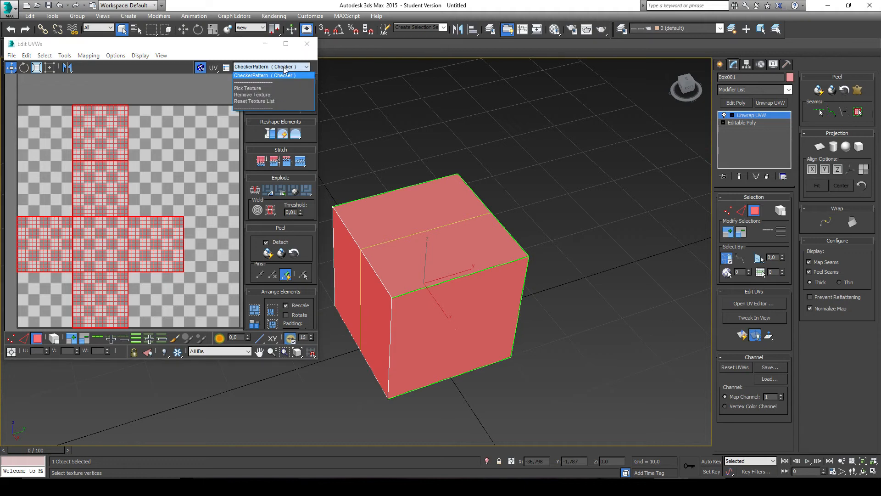
click(283, 67)
click(279, 68)
click(272, 74)
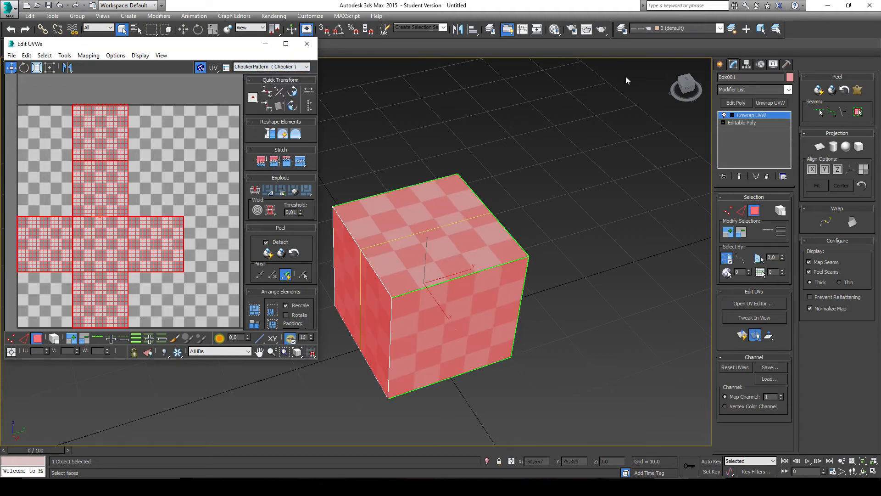
Step: Try moving the UV layout over the checker pattern, and undo the move
middle_drag(457, 263, 478, 271)
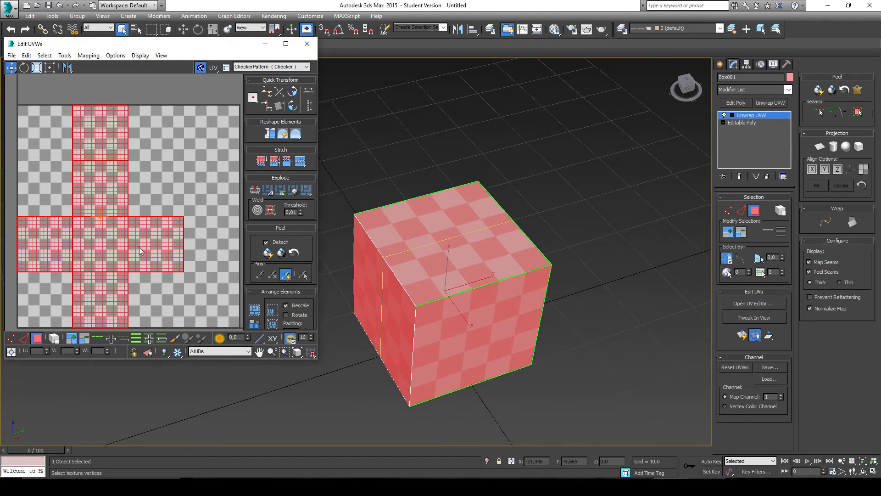
drag(155, 249, 227, 247)
key(ctrl+z)
Step: Set the UV template's width and height to 2048 and render the template with Force 2-Sided on
right_click(189, 130)
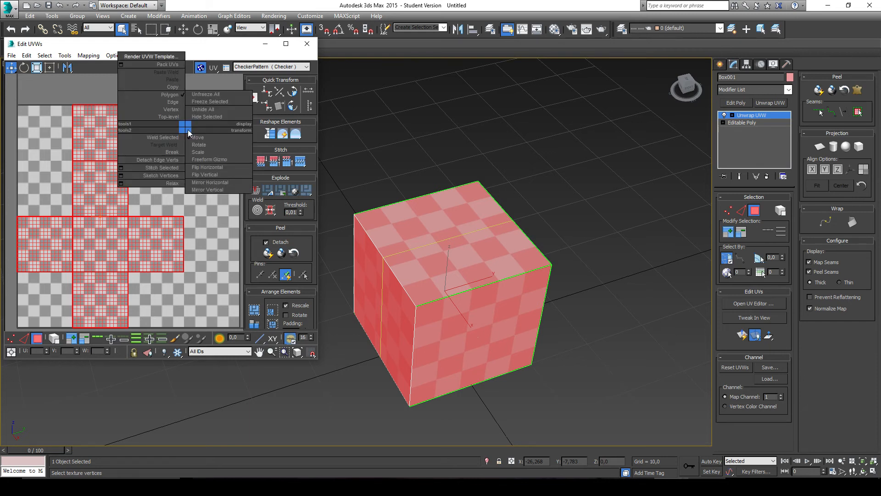
click(152, 59)
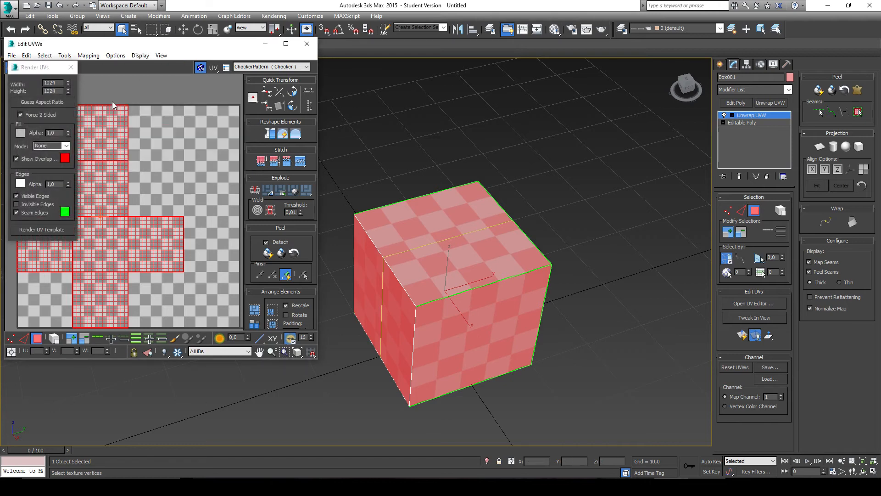
drag(48, 73, 125, 91)
drag(136, 98, 139, 97)
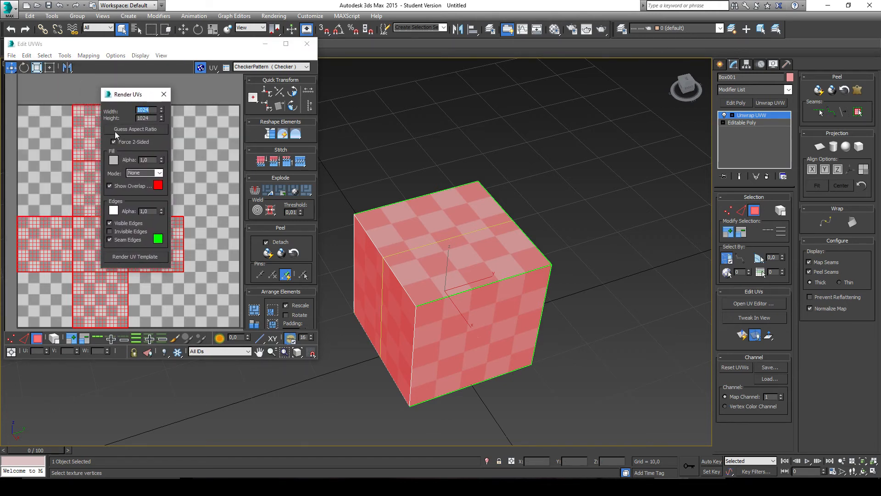
text(2048)
click(114, 142)
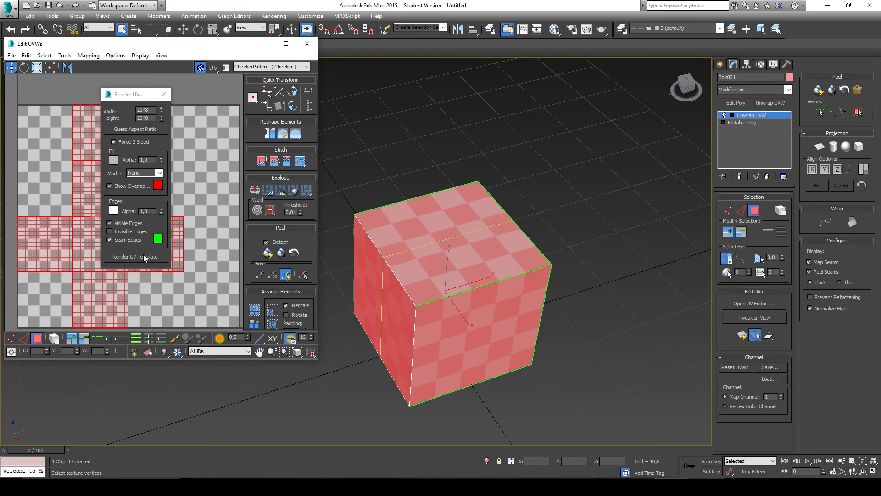
click(146, 257)
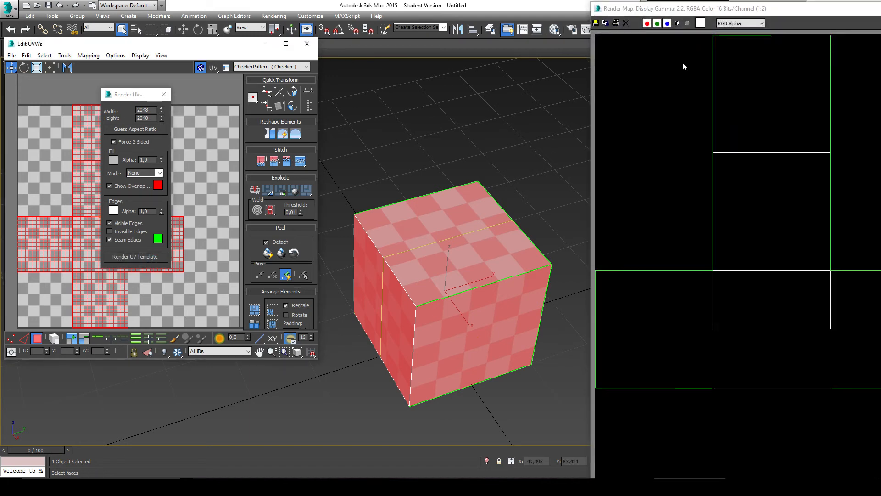
Step: Save the rendered UV template in the Tutoriel folder as a PNG named UV, using RGB 48 bit with alpha channel
drag(763, 8, 426, 11)
scroll(509, 211, down, 2)
scroll(509, 211, up, 1)
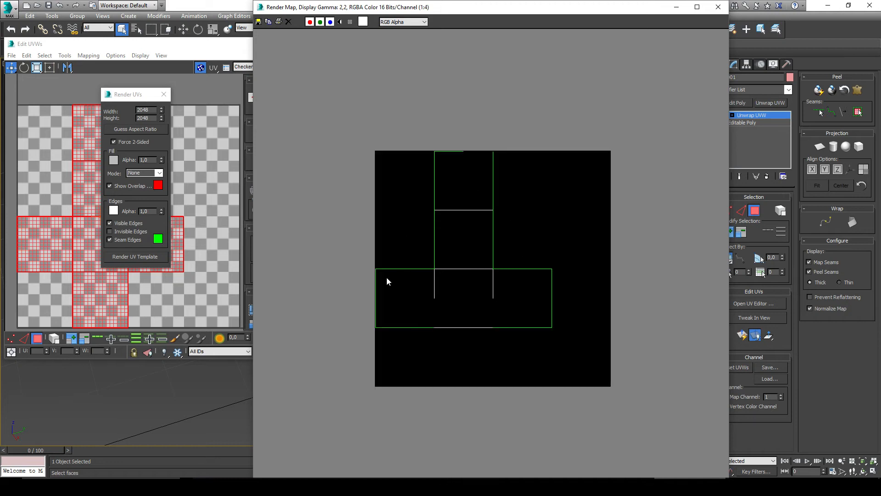
scroll(469, 174, up, 2)
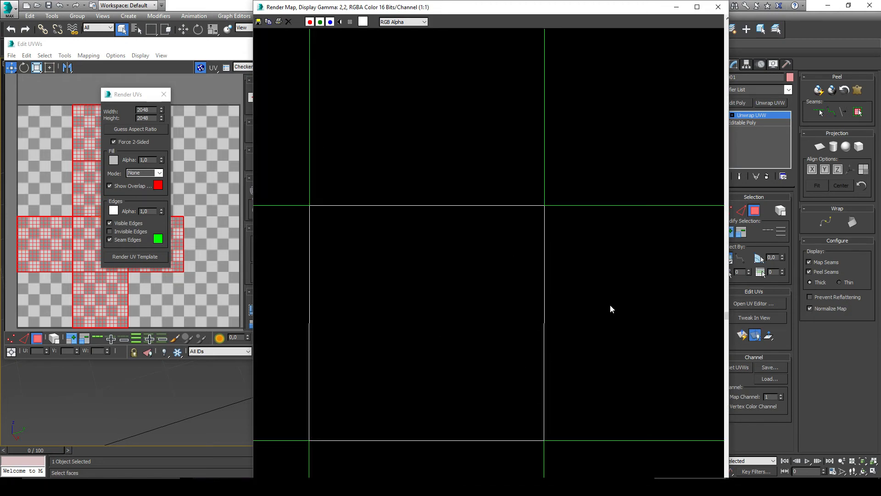
scroll(610, 305, down, 2)
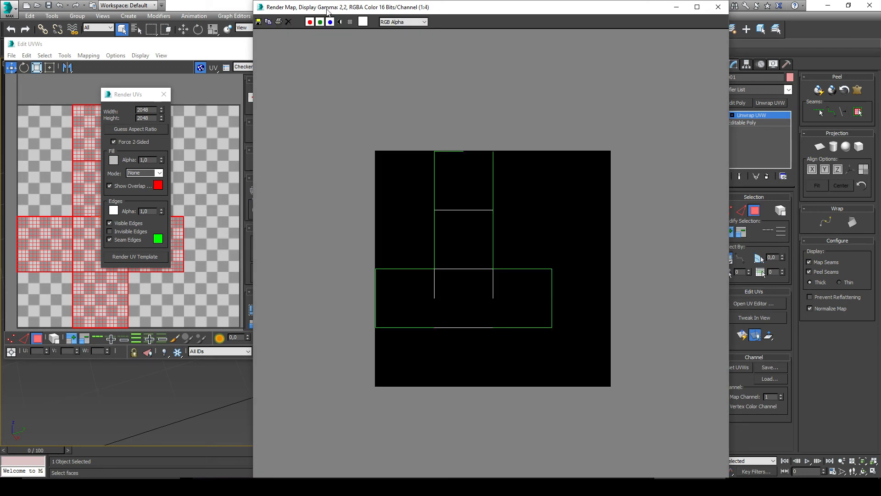
click(259, 21)
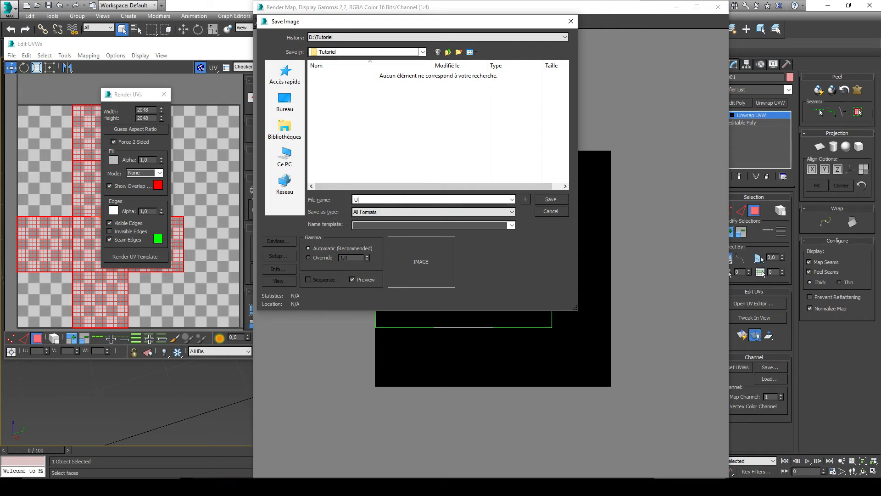
click(385, 212)
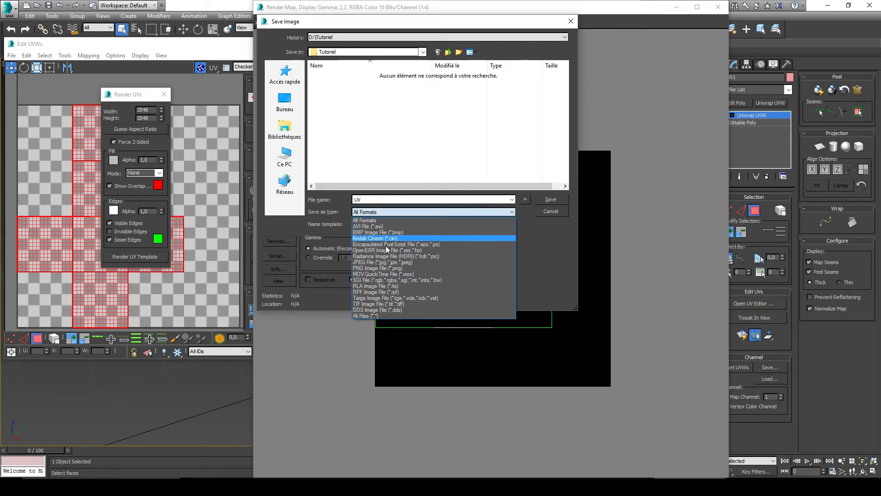
click(388, 269)
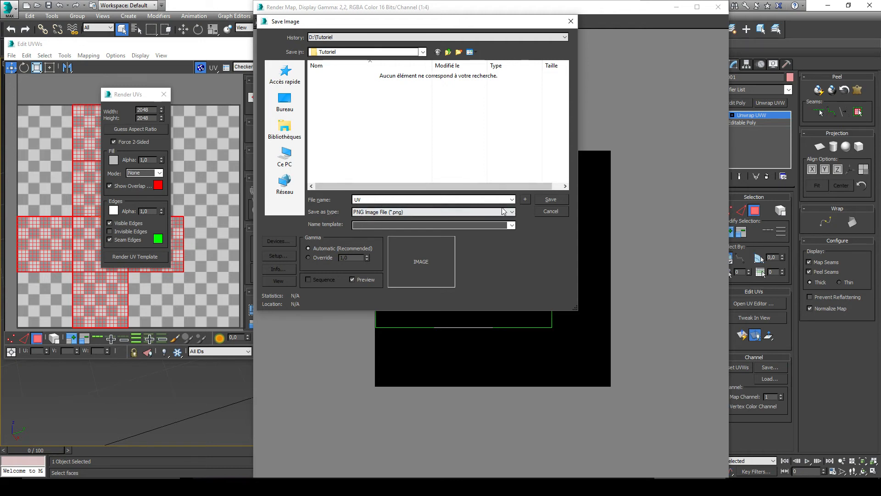
click(551, 200)
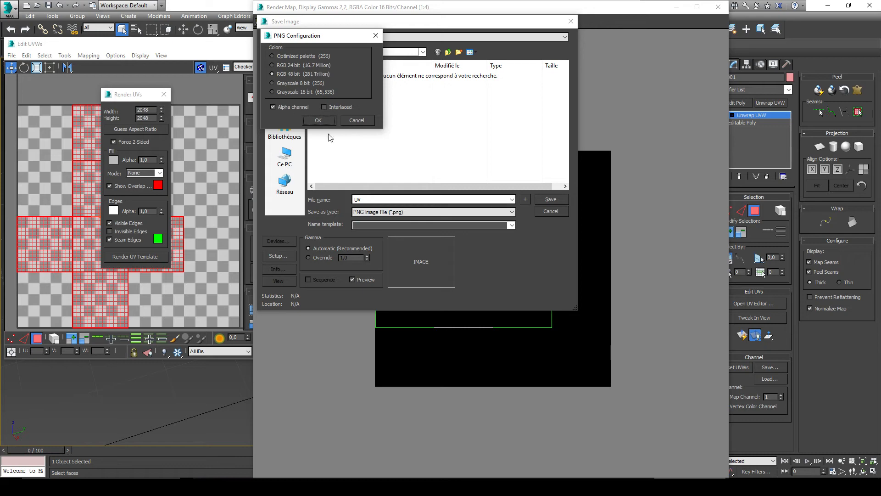
click(324, 120)
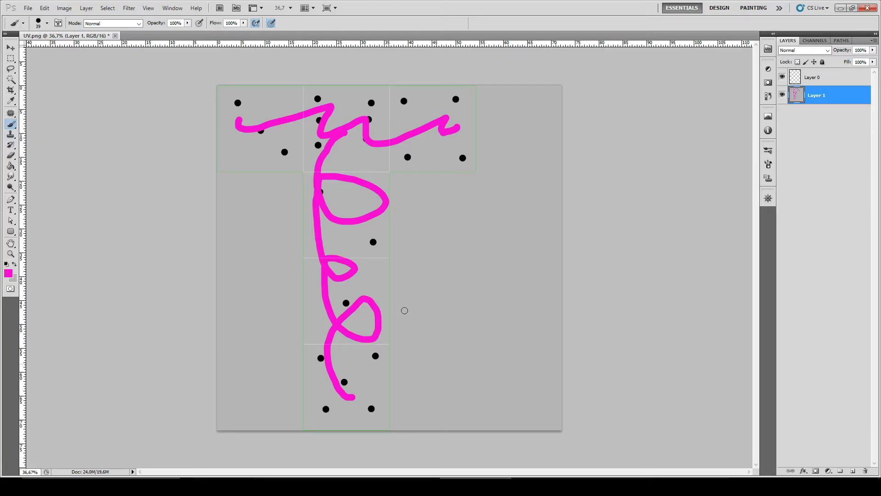
Step: Switch to Photoshop, close the old painted UV.png without saving, and open the new UV.png from the Tutoriel folder
click(116, 36)
click(448, 183)
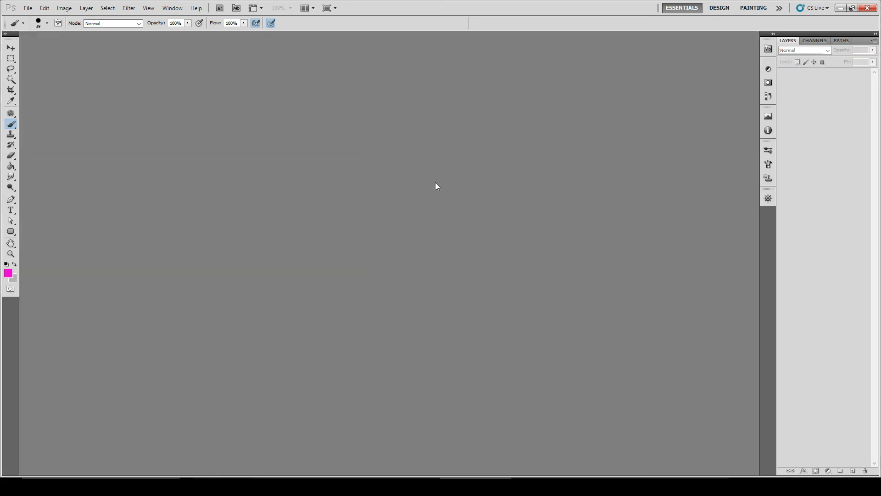
click(28, 8)
click(294, 454)
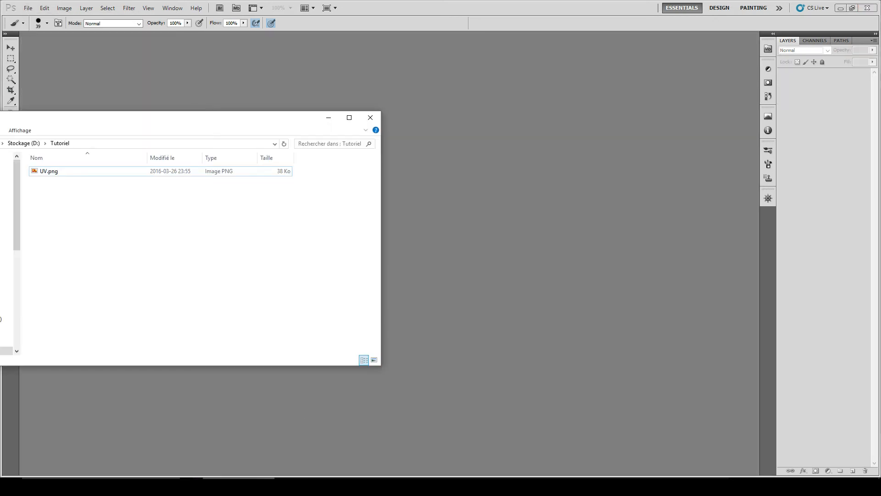
drag(63, 122, 249, 118)
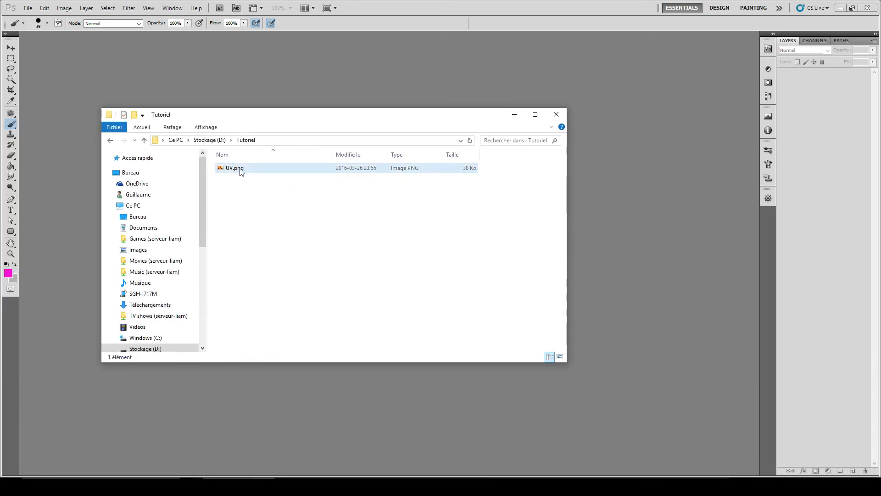
drag(230, 171, 364, 75)
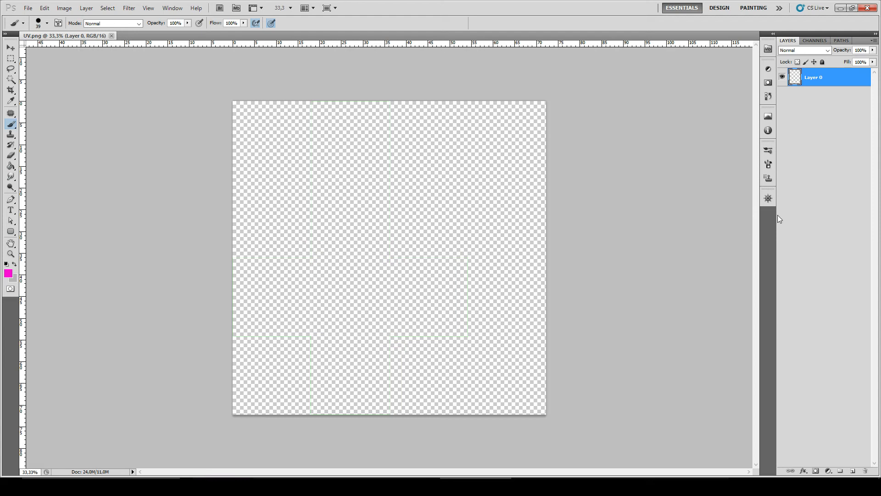
Step: Add a new layer, fill it with white using the Paint Bucket, and place it beneath the UV template layer
drag(866, 468, 854, 472)
click(855, 471)
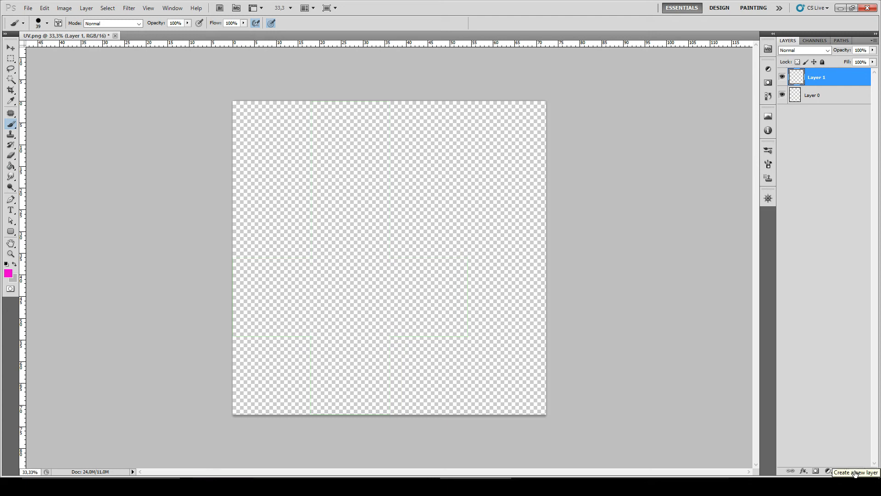
click(11, 166)
click(6, 264)
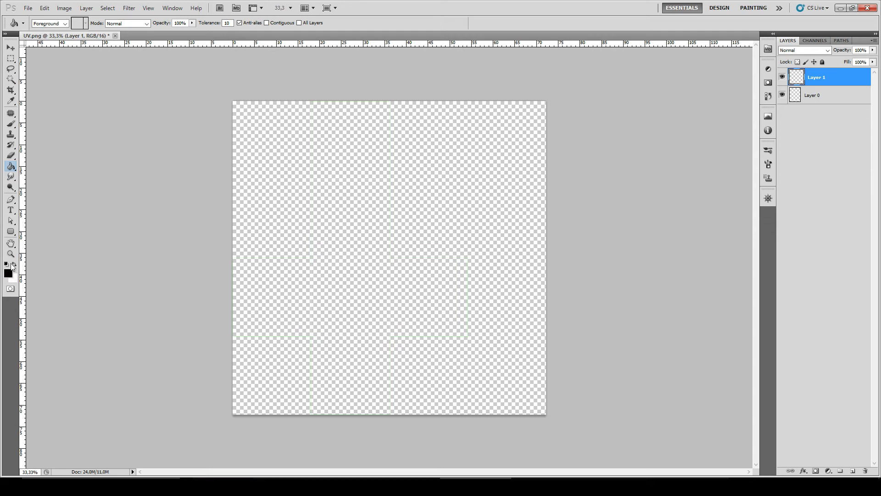
click(14, 264)
click(394, 150)
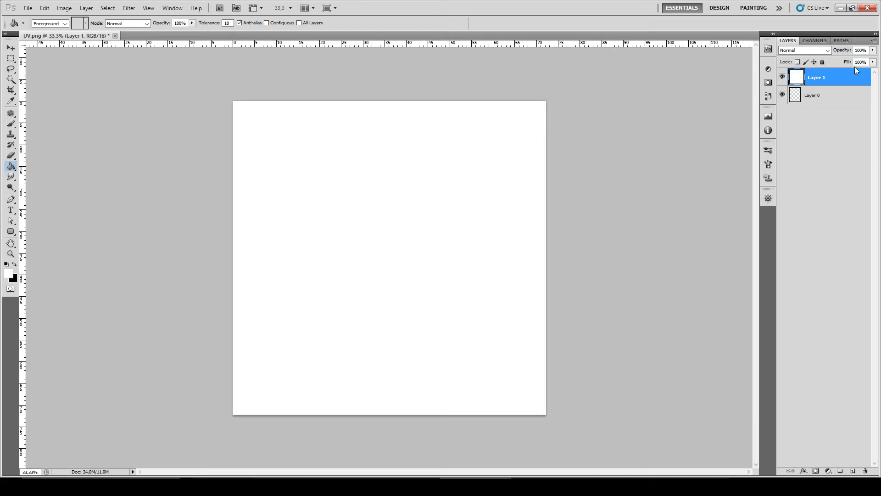
drag(821, 81, 817, 105)
Step: Set the foreground color to grey a7a7a7 and fill the background layer with it
alt+scroll(407, 265, up, 5)
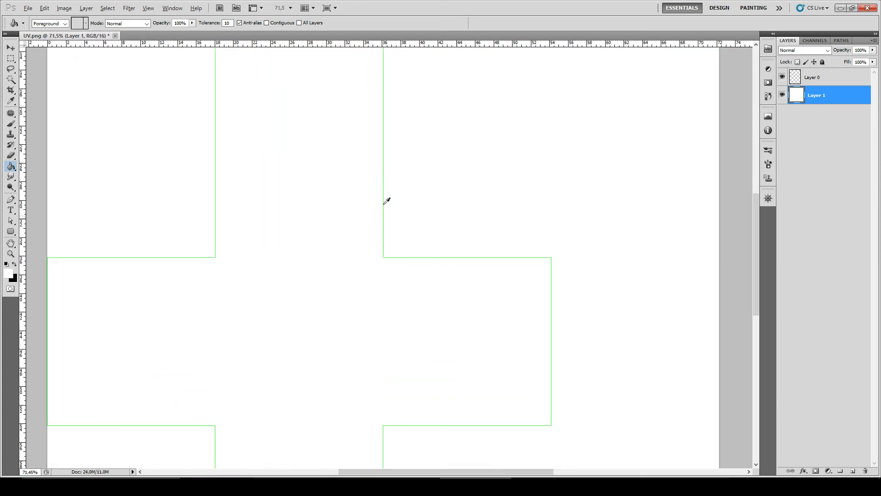
alt+scroll(450, 257, down, 3)
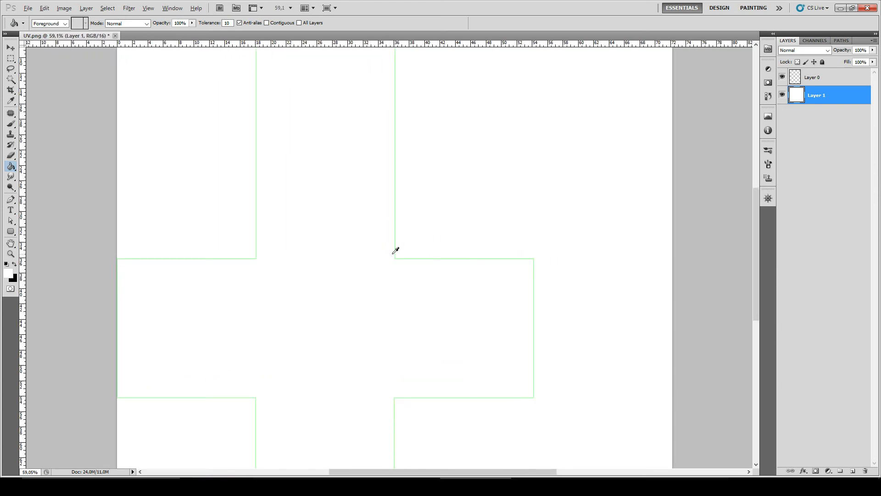
click(8, 274)
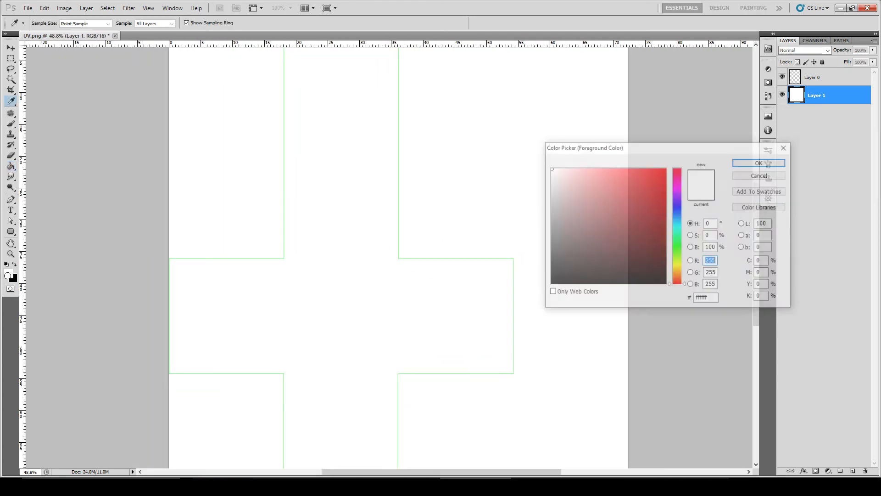
drag(570, 234, 533, 208)
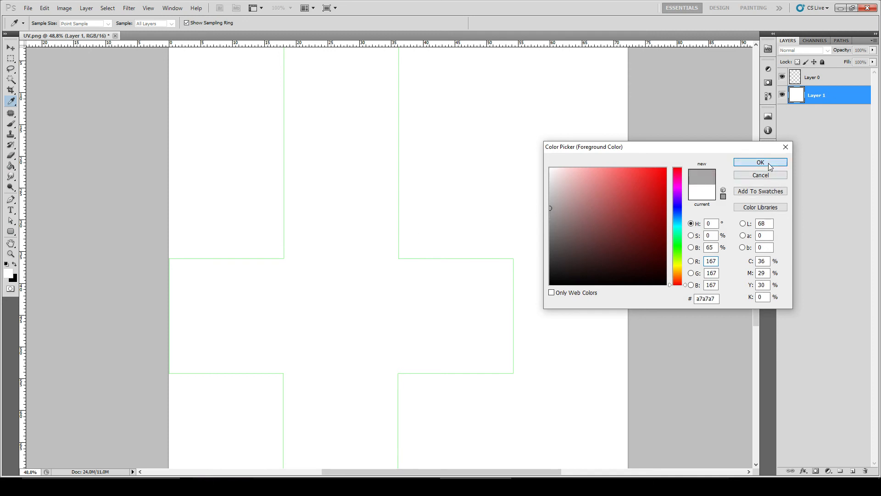
click(761, 162)
key(g)
click(572, 124)
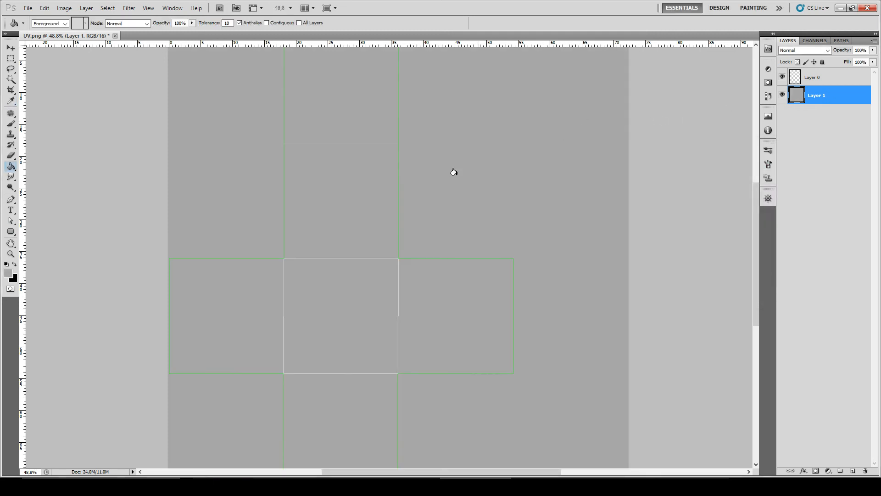
Step: Paint black dice dots with the Brush on the six unfolded faces, giving each face a different number from one to six
scroll(364, 198, up, 2)
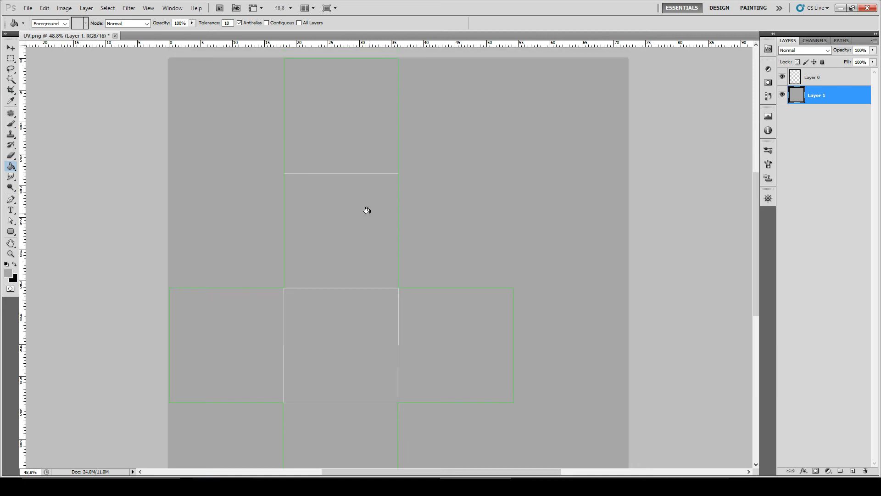
alt+scroll(349, 205, down, 2)
alt+scroll(240, 266, up, 1)
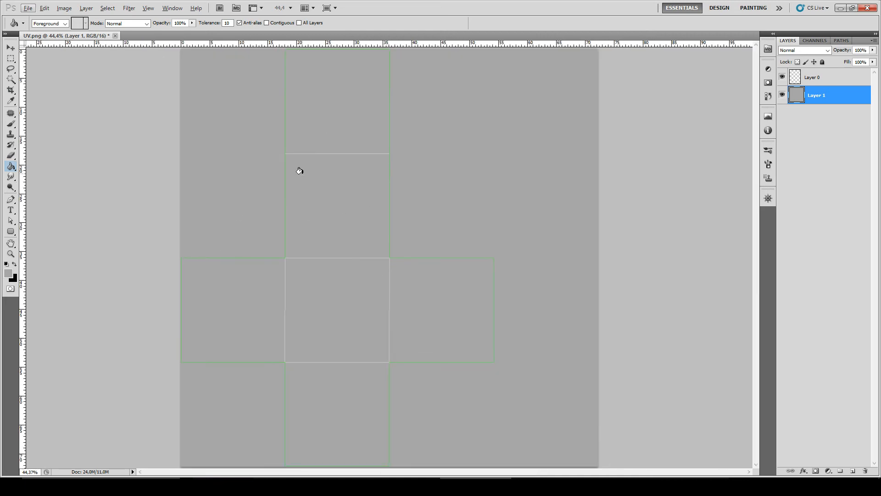
click(11, 124)
click(14, 264)
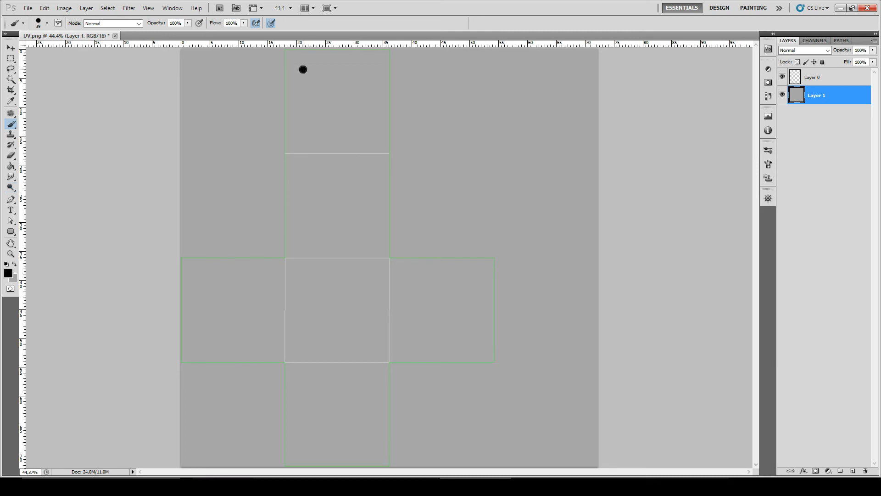
click(306, 134)
click(337, 103)
click(310, 278)
click(367, 329)
click(311, 171)
click(311, 197)
click(311, 228)
click(370, 173)
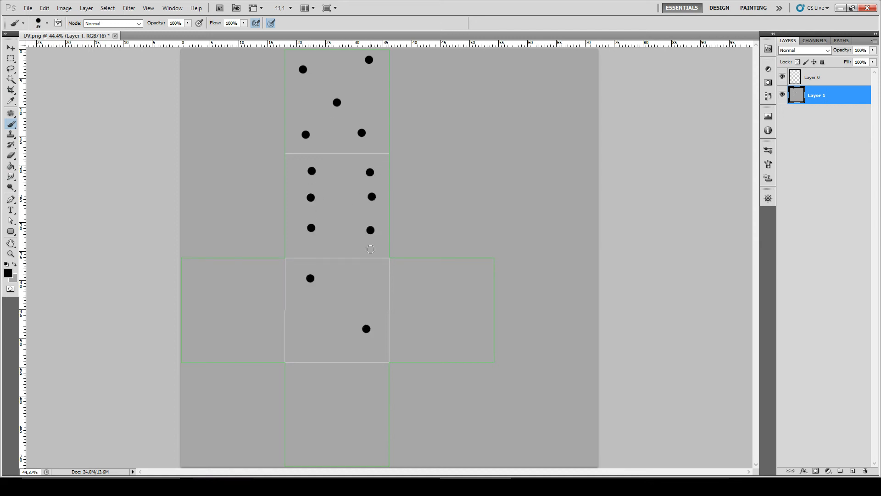
click(206, 282)
click(232, 317)
click(258, 340)
click(470, 274)
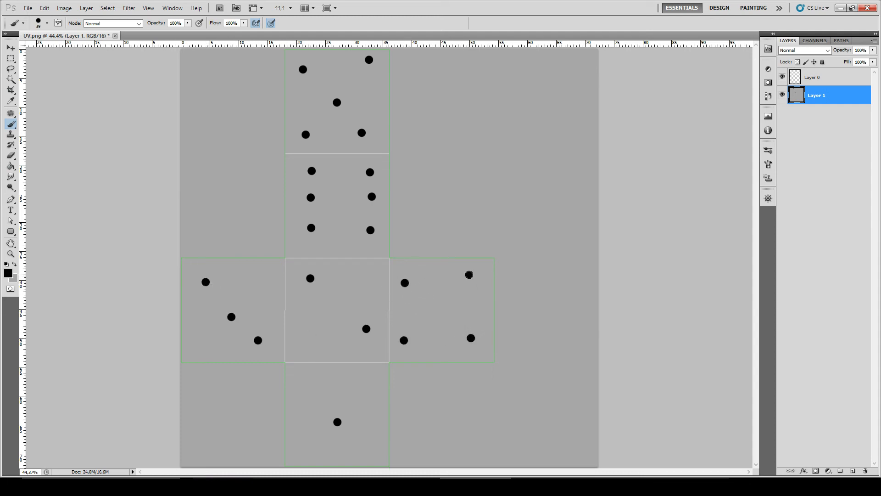
Step: Save a copy of the painted dice texture as a PNG named De in the Tutoriel folder
click(28, 8)
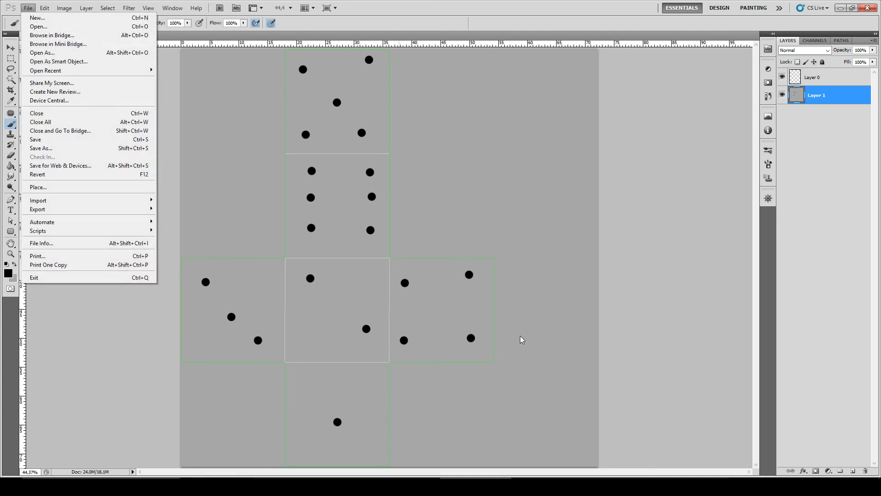
click(58, 148)
click(448, 245)
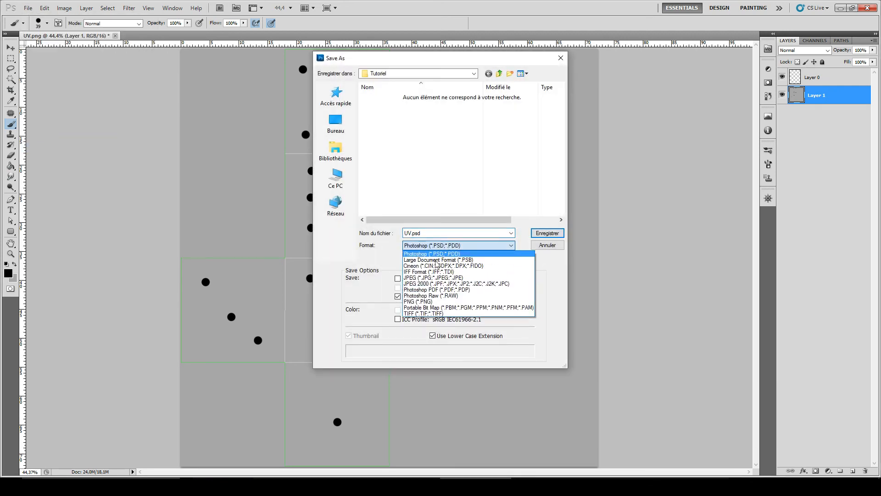
click(438, 304)
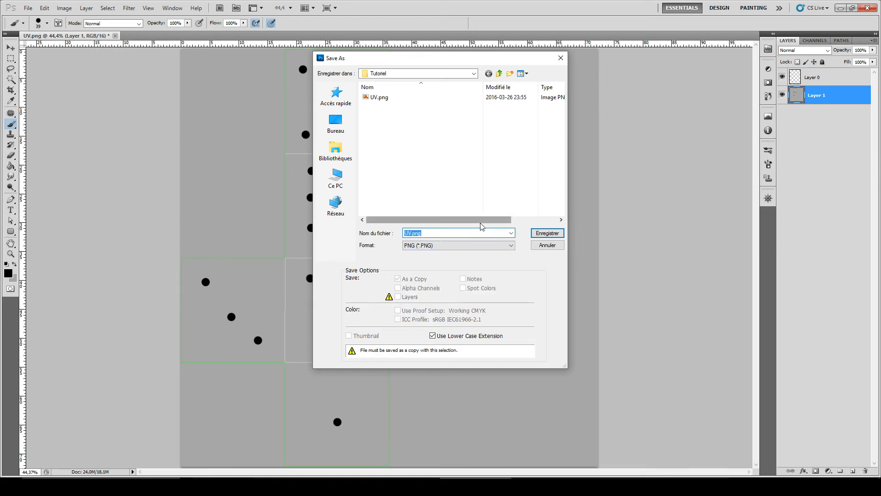
text(De)
click(561, 233)
click(471, 163)
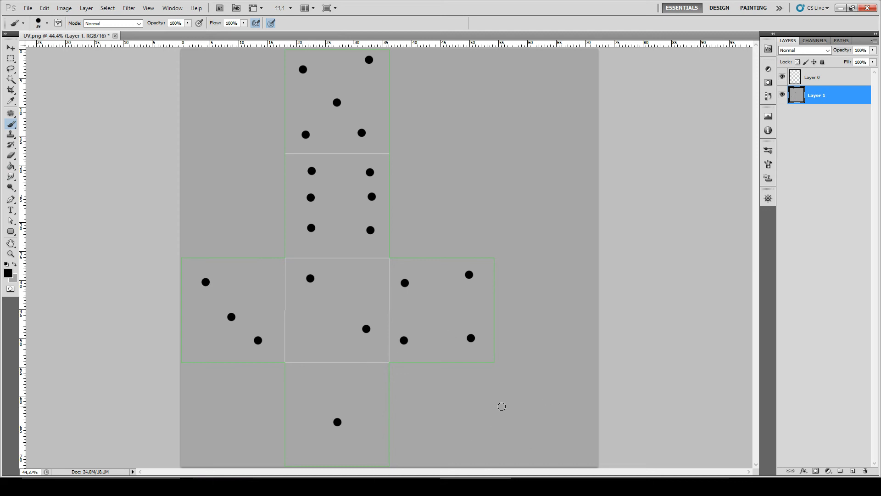
Step: Switch to 3ds Max, close the Render Map, Render UVs and Edit UVWs windows, and deselect the box's polygons
mouse_move(690, 487)
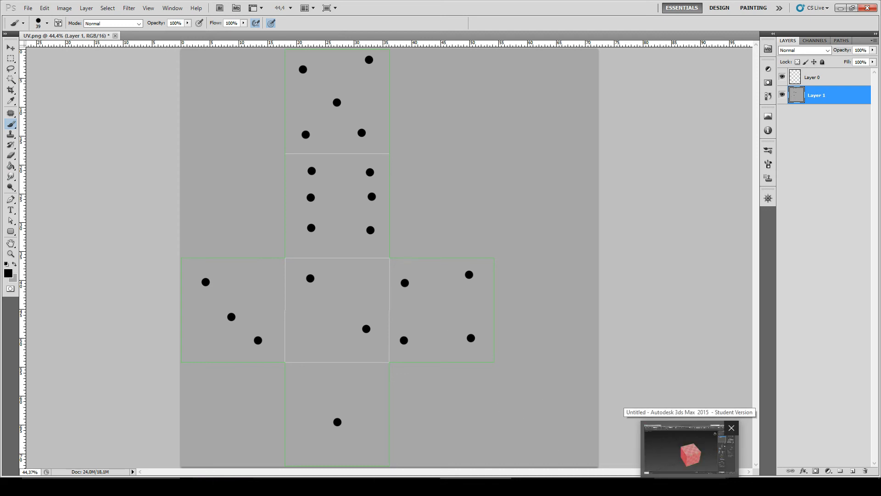
click(690, 447)
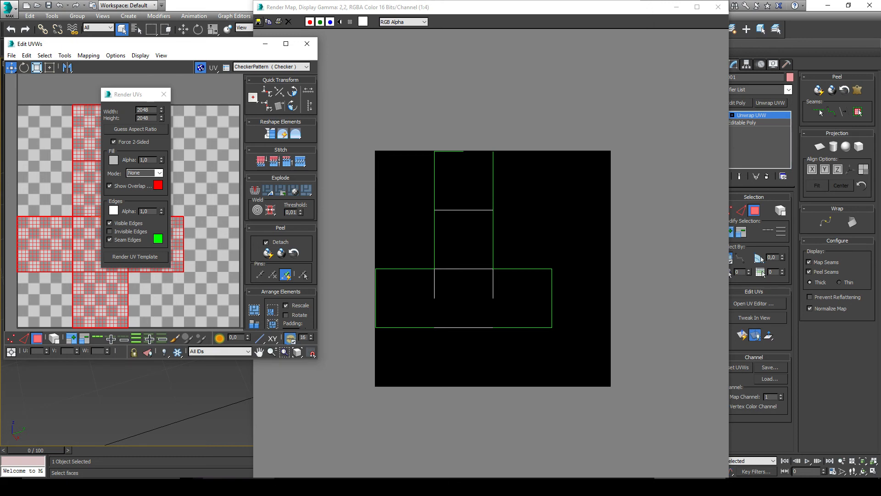
mouse_move(240, 486)
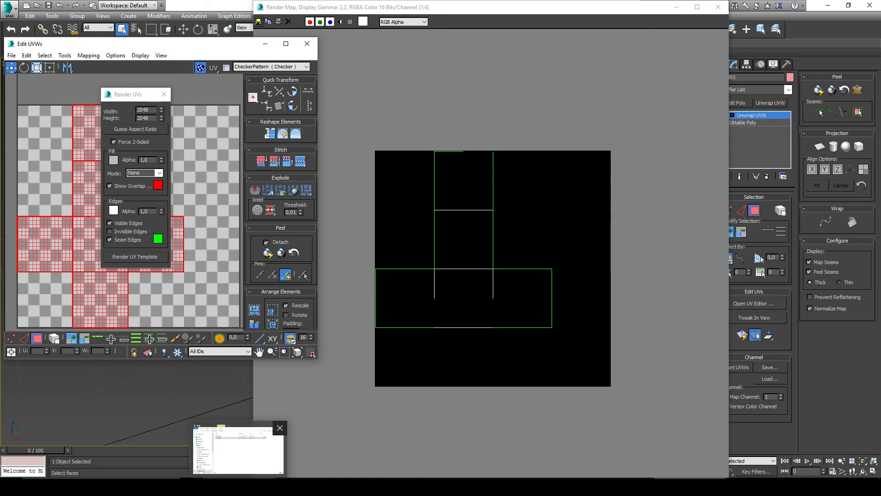
click(718, 6)
click(160, 95)
click(307, 44)
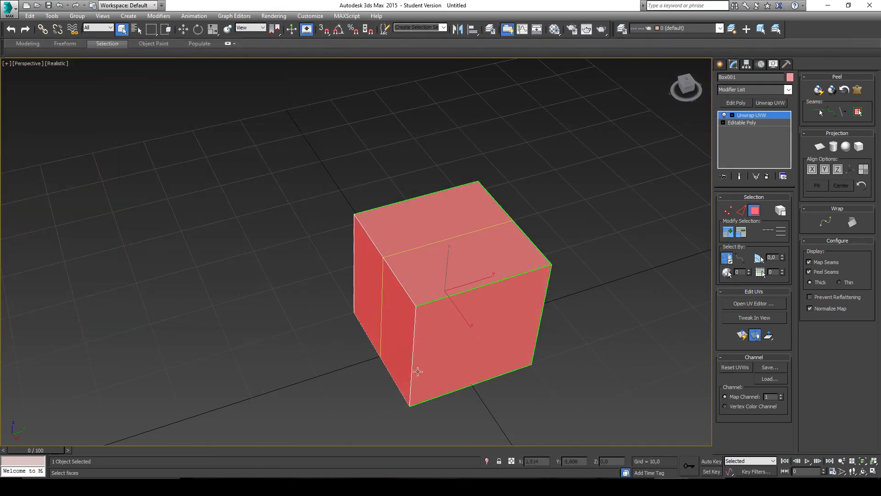
click(290, 296)
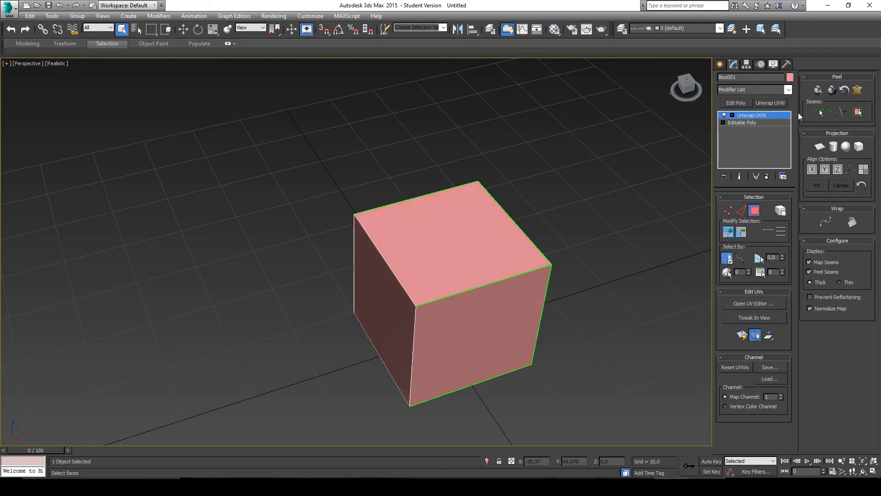
Step: Collapse the box's Unwrap UVW modifier into the Editable Poly
right_click(774, 114)
click(737, 116)
right_click(753, 117)
click(798, 200)
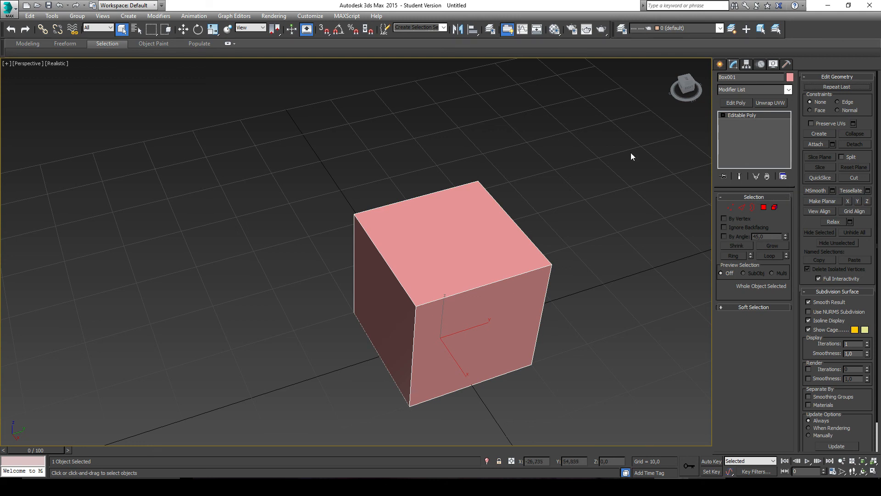
Step: Apply De.png from the Tutoriel folder in File Explorer as the texture of the box in the 3ds Max viewport
click(239, 486)
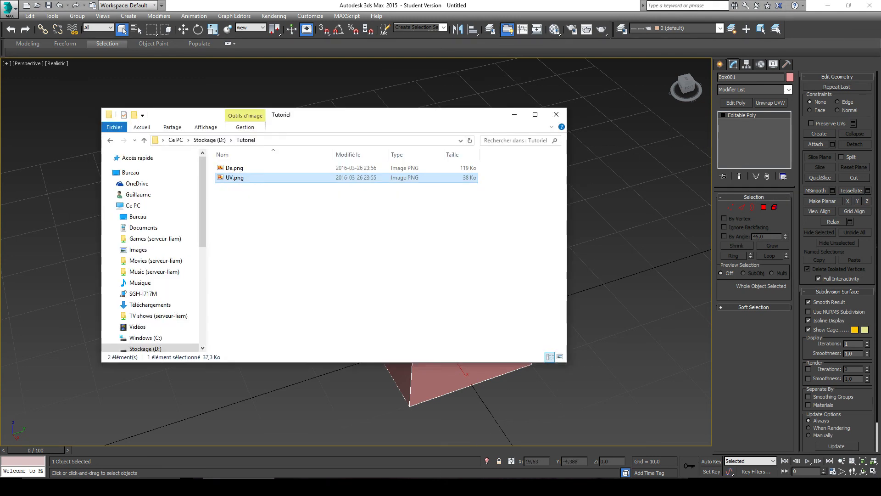
drag(324, 118, 189, 193)
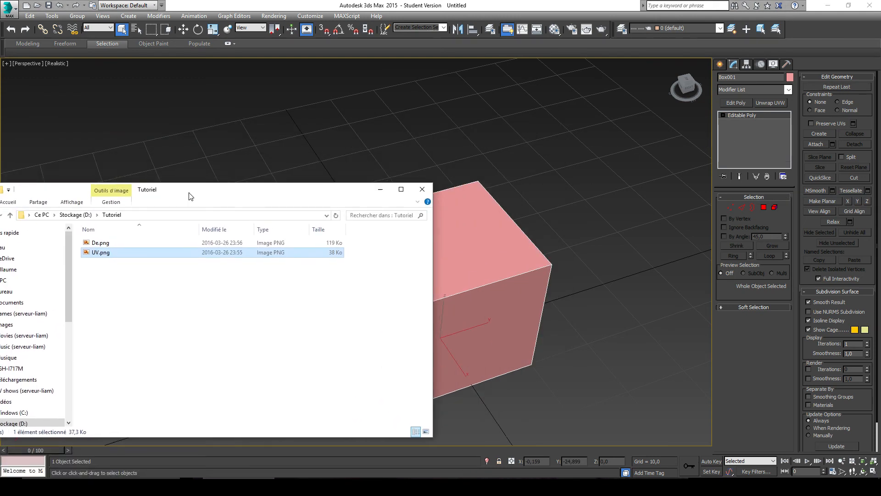
click(102, 244)
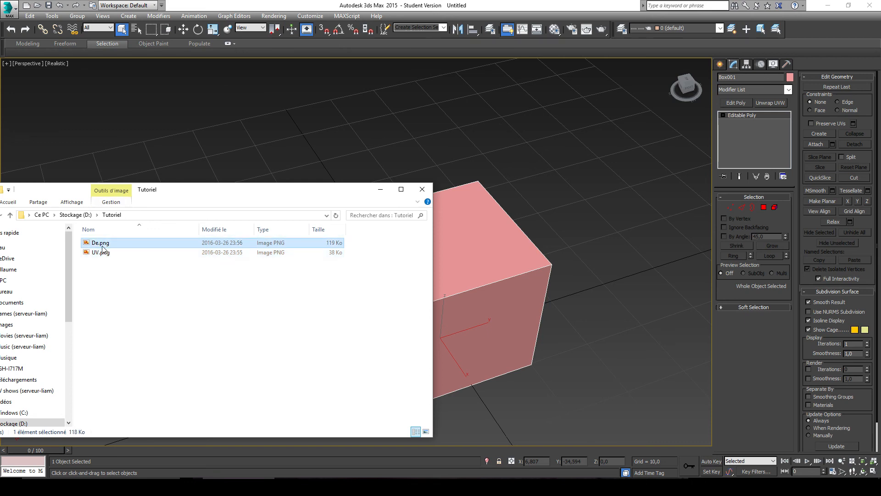
drag(104, 247, 489, 236)
drag(491, 267, 491, 268)
drag(314, 195, 269, 452)
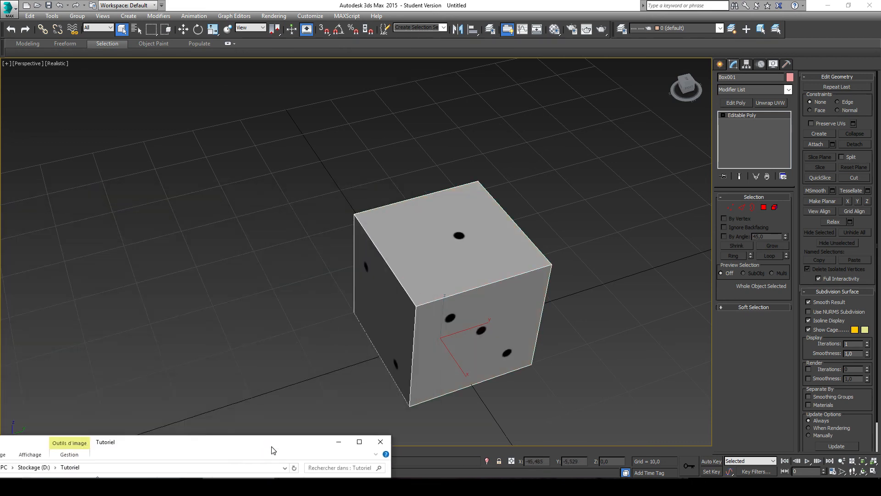
alt+middle_drag(535, 246, 388, 294)
alt+middle_drag(469, 280, 533, 248)
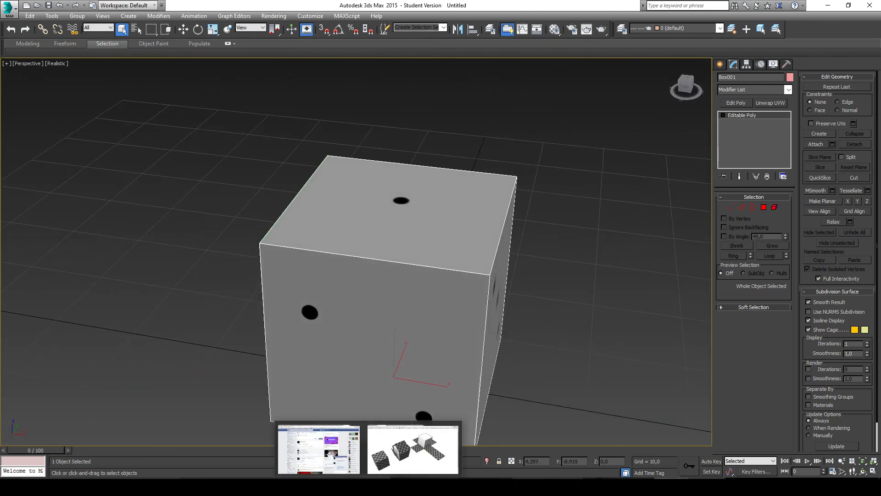
Step: Switch to Photoshop, set the foreground color to magenta ff00f0, and brush a winding line across all six unfolded faces on Layer 1
click(476, 488)
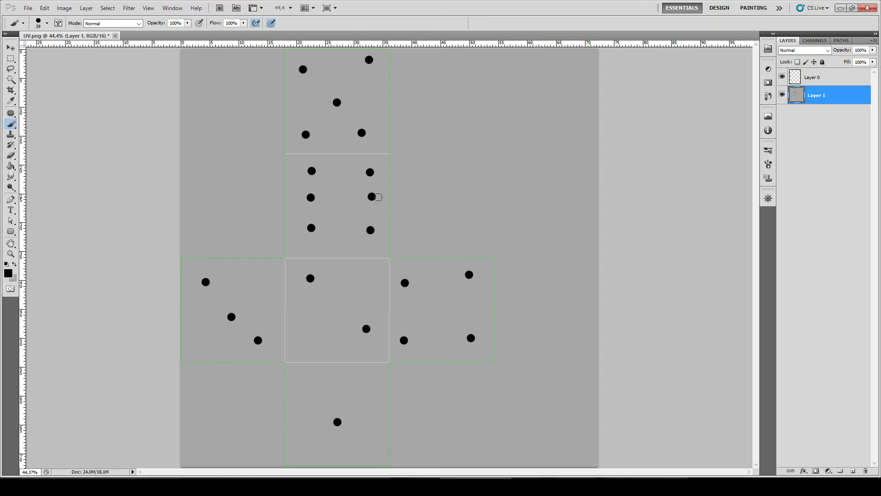
click(9, 273)
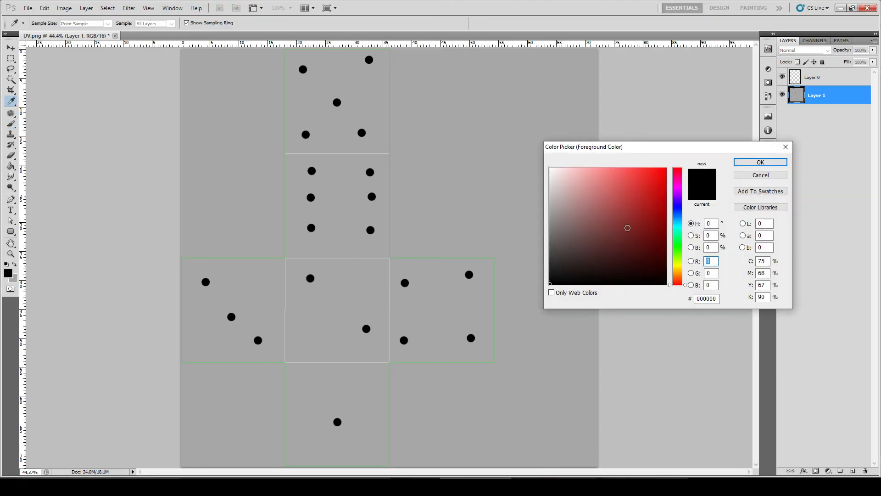
click(679, 188)
click(607, 182)
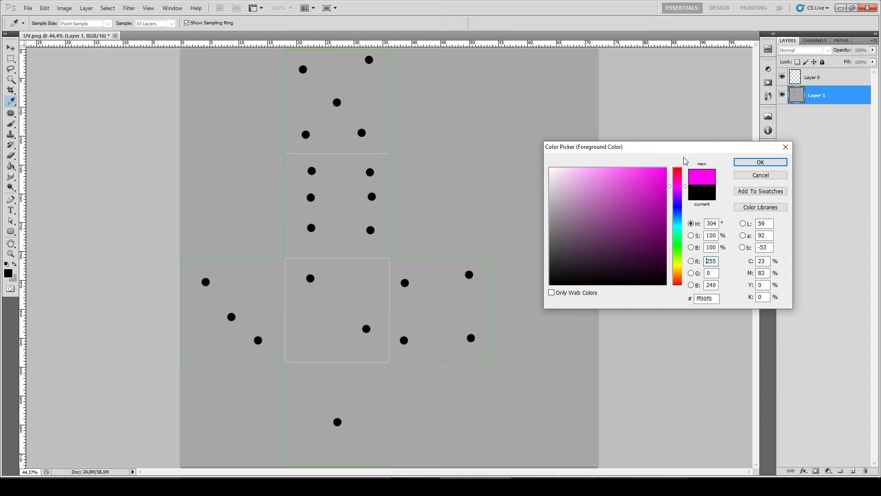
click(760, 162)
click(365, 79)
mouse_move(355, 76)
mouse_down()
mouse_move(349, 126)
mouse_move(321, 159)
mouse_move(321, 190)
mouse_move(379, 165)
mouse_move(324, 214)
mouse_move(303, 269)
mouse_move(231, 296)
mouse_move(298, 306)
mouse_move(469, 246)
mouse_move(400, 389)
mouse_move(325, 452)
mouse_move(366, 391)
mouse_up()
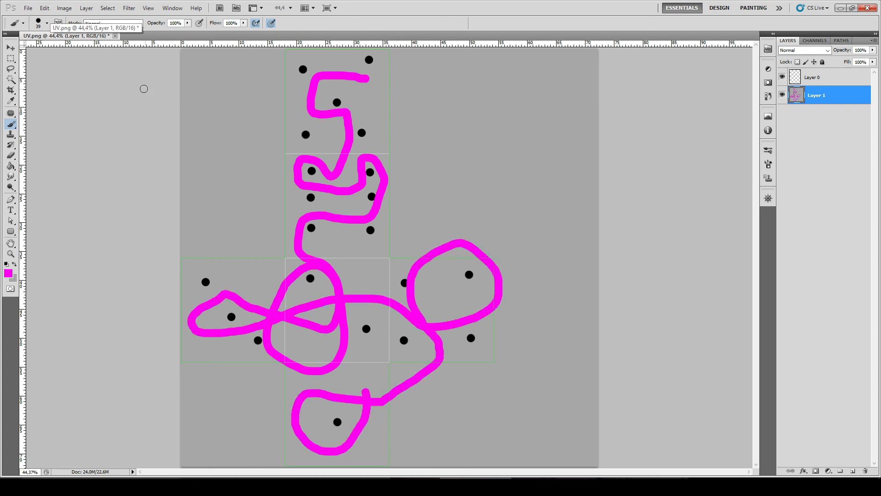
Step: Save a copy of the repainted texture as a PNG in the Tutoriel folder, replacing De.png
click(28, 8)
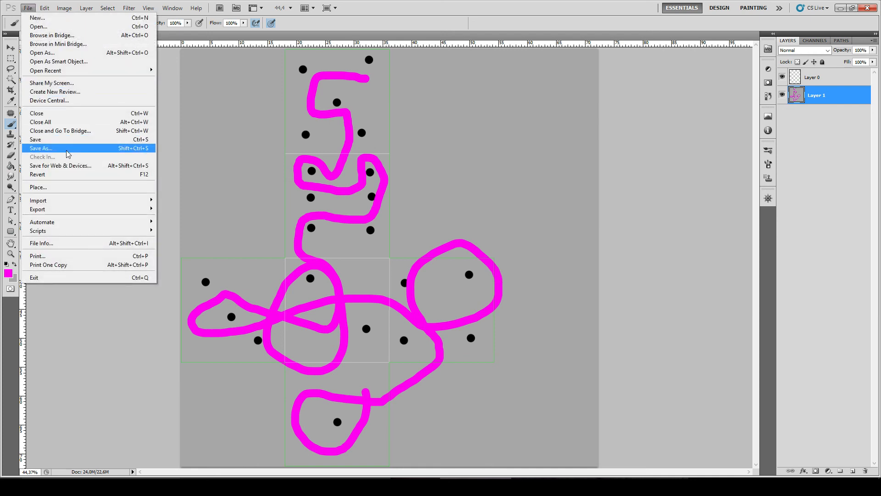
click(69, 153)
click(499, 74)
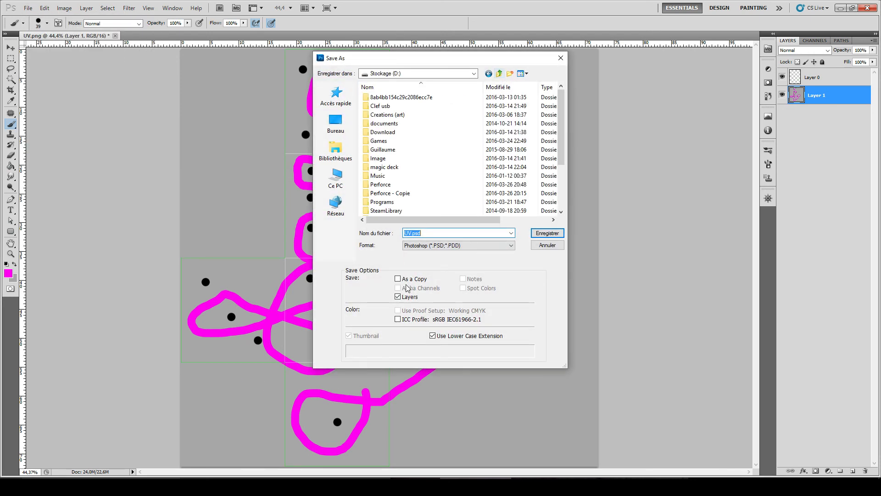
scroll(449, 200, down, 4)
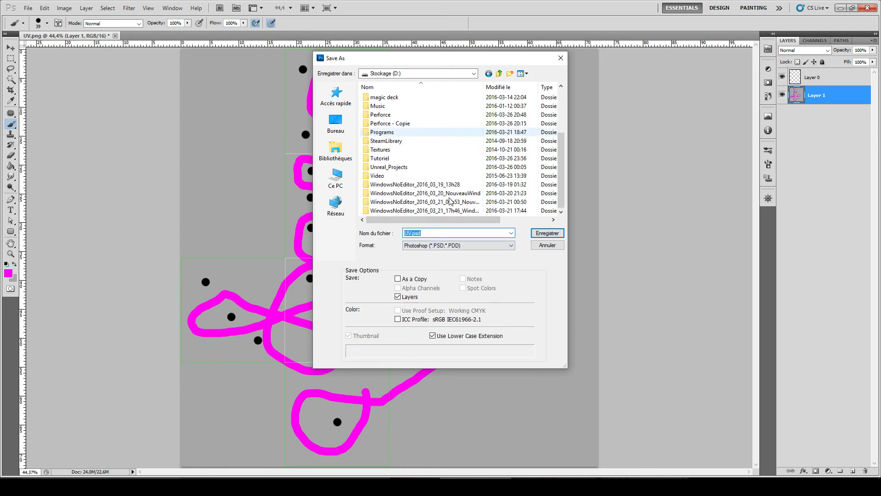
scroll(446, 188, up, 4)
scroll(404, 198, down, 2)
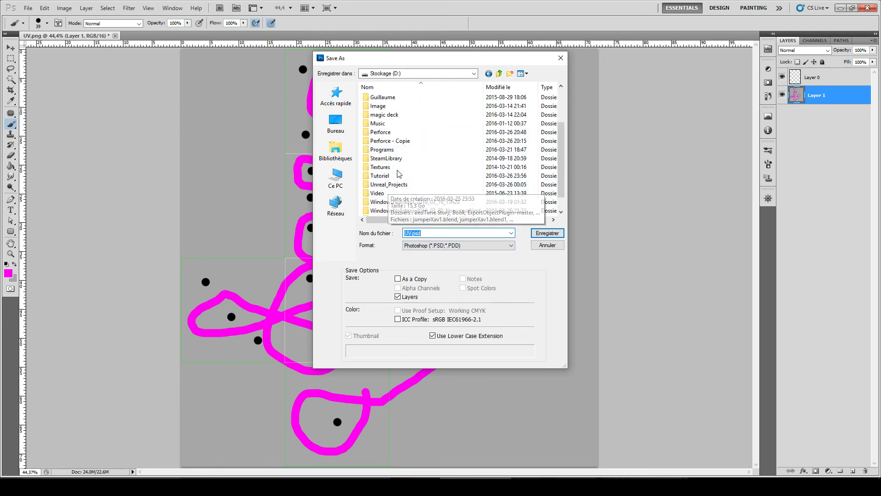
double_click(386, 175)
click(459, 245)
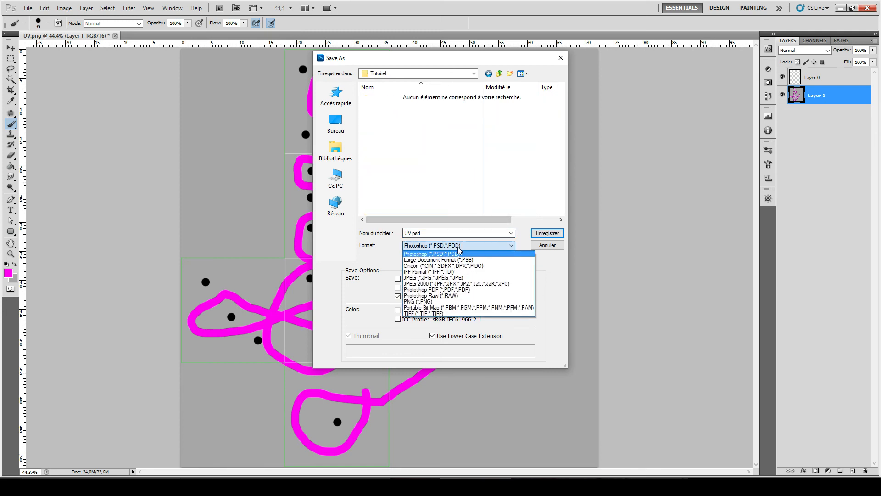
click(435, 301)
click(464, 246)
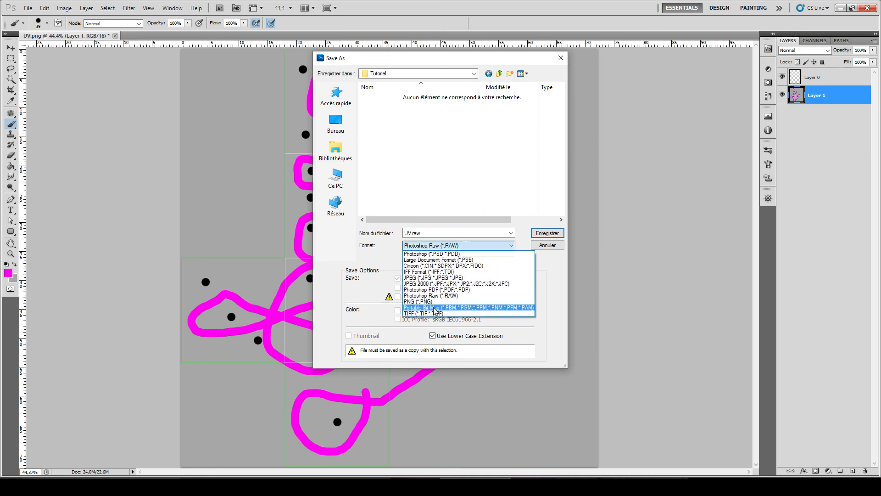
click(435, 313)
double_click(379, 98)
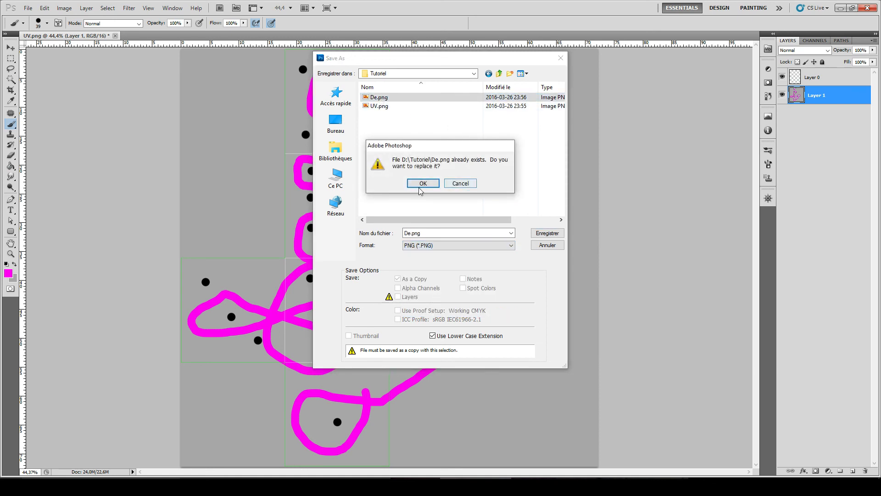
click(423, 182)
click(476, 168)
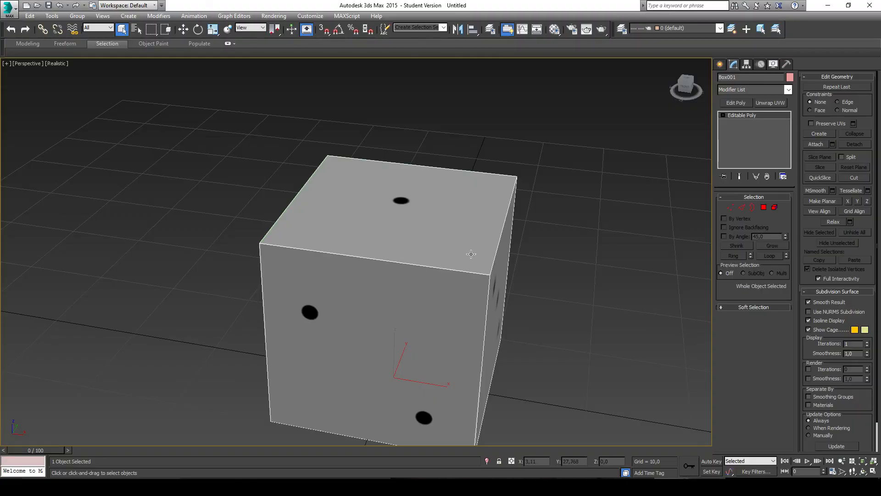
Step: Switch to 3ds Max and examine the magenta line on the box's faces, comparing it with the flat texture in Photoshop
mouse_move(472, 252)
middle_down()
mouse_move(451, 250)
mouse_move(472, 240)
mouse_move(463, 241)
middle_up()
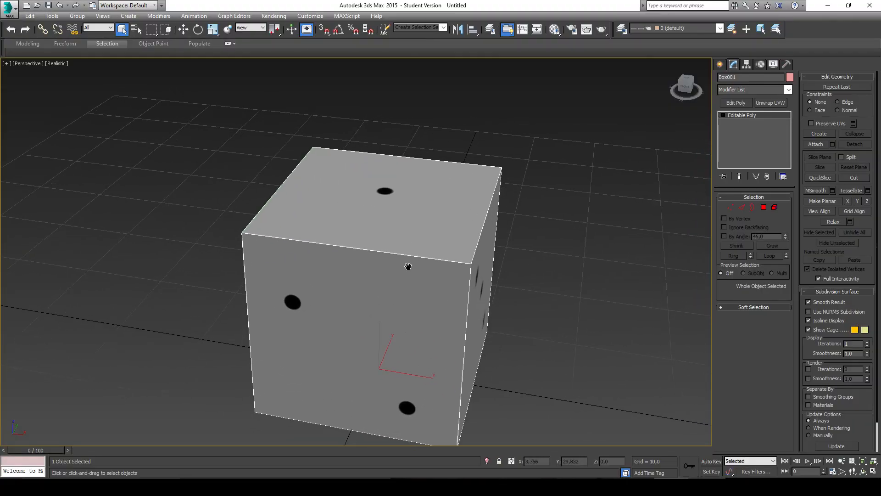
scroll(395, 257, down, 4)
scroll(396, 258, up, 4)
alt+middle_drag(416, 266, 471, 360)
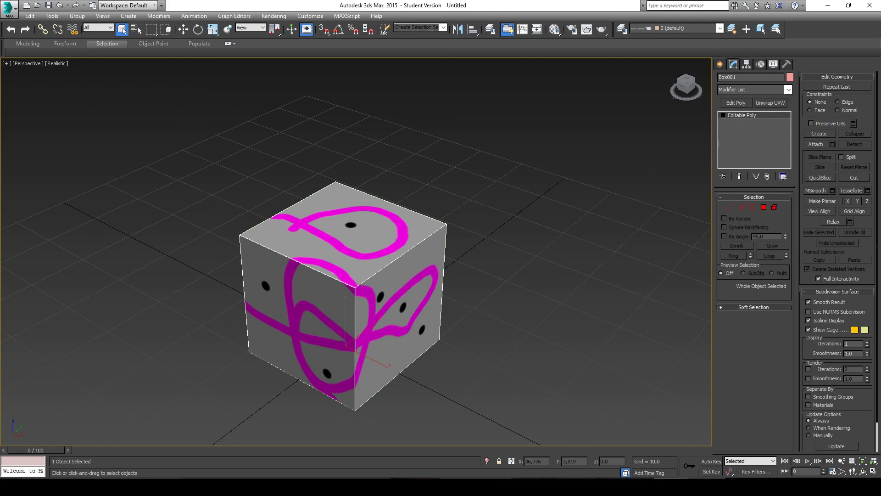
mouse_move(476, 486)
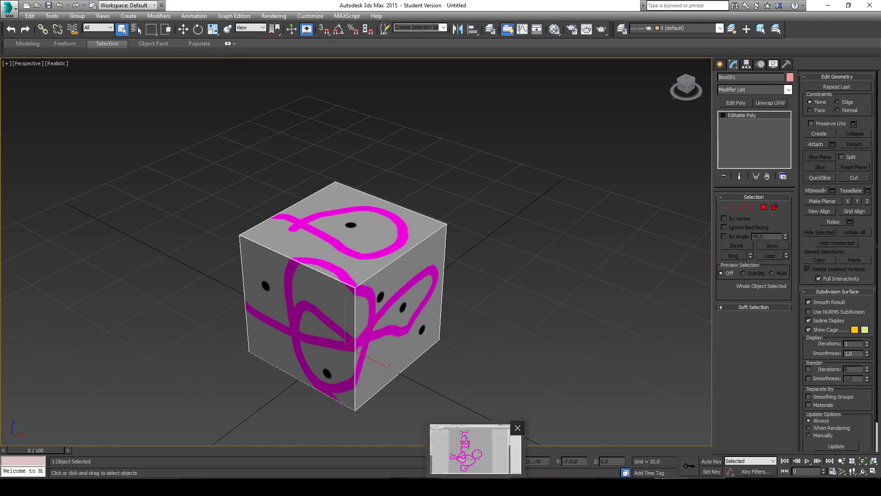
click(477, 450)
key(alt+Tab)
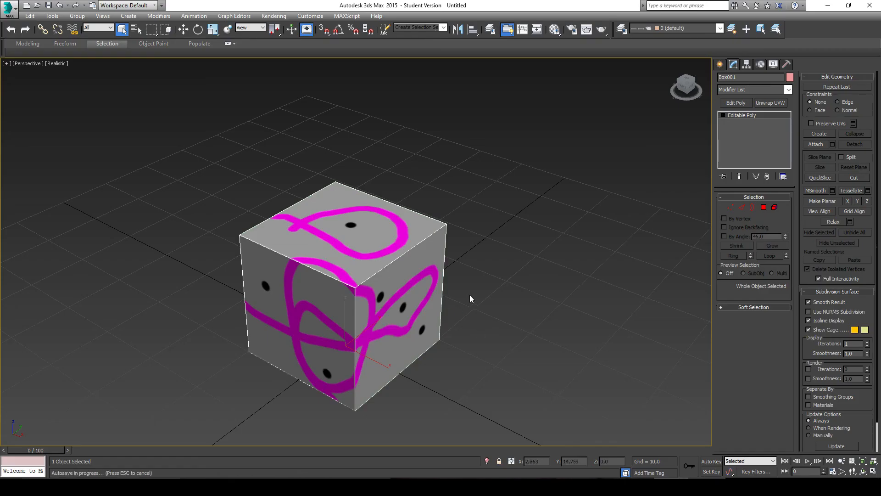
click(656, 486)
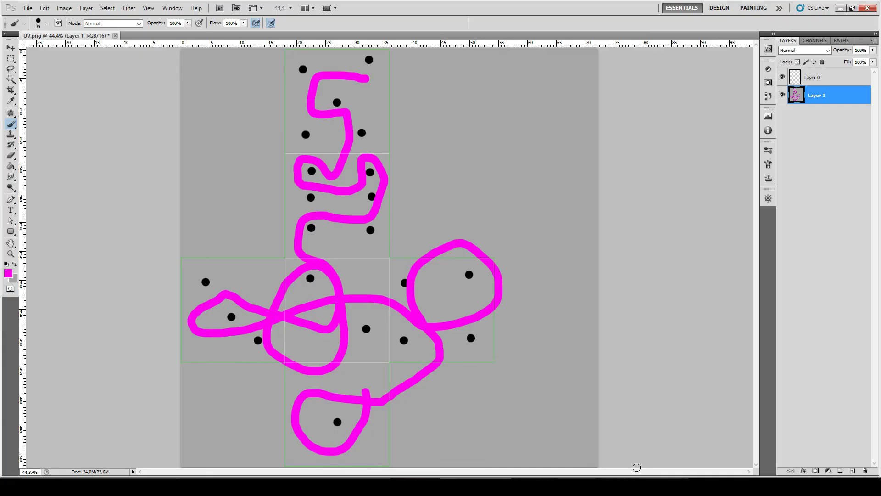
click(656, 486)
mouse_move(503, 294)
alt+middle_down()
mouse_move(469, 281)
mouse_move(547, 249)
mouse_move(489, 283)
mouse_move(452, 268)
mouse_move(479, 263)
alt+middle_up()
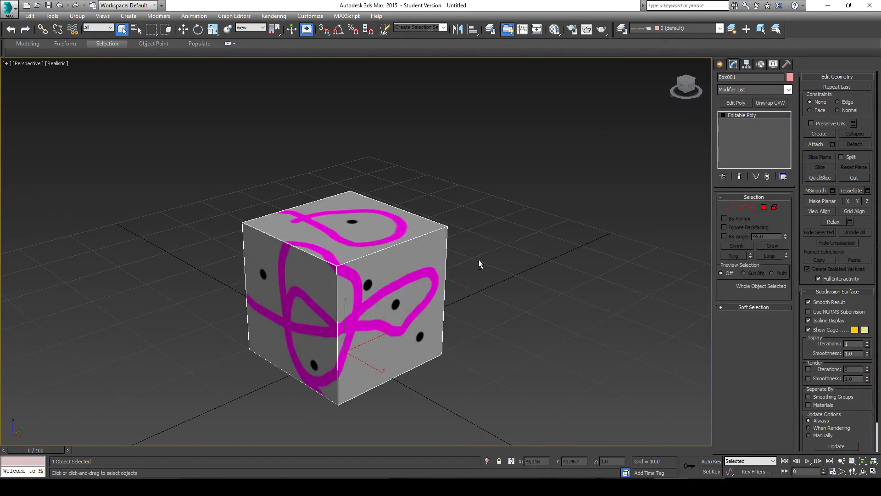